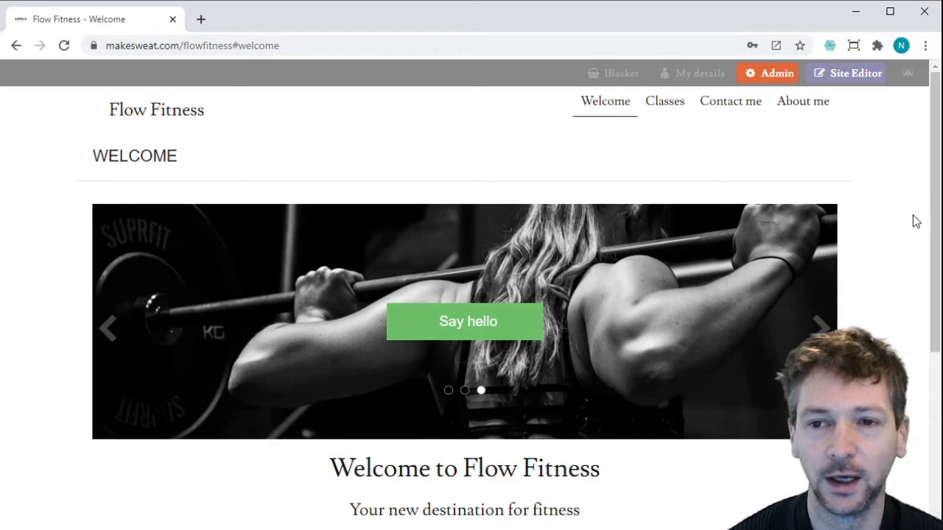
# Browse the site's Classes and Contact me pages, ending on the About me page.
pyautogui.moveTo(939, 205); pyautogui.dragTo(930, 378)
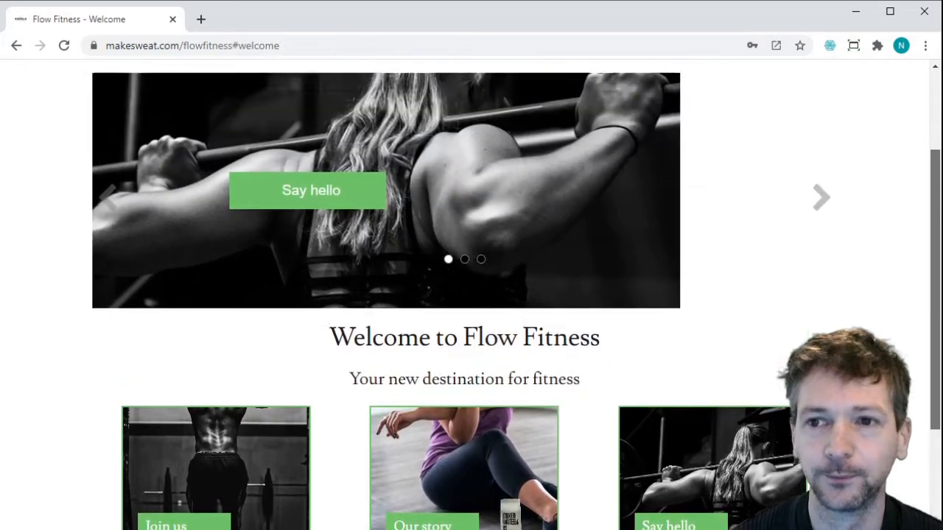
pyautogui.moveTo(935, 283); pyautogui.dragTo(931, 122)
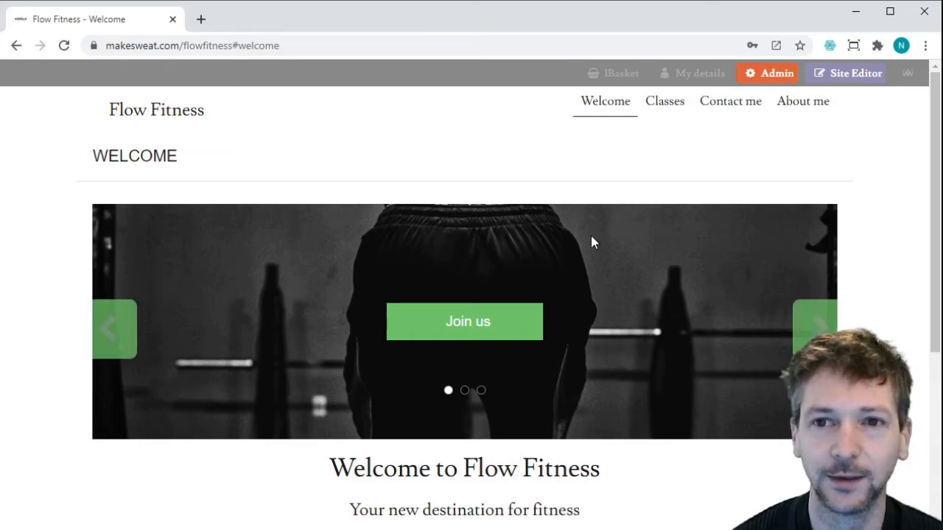
pyautogui.click(663, 103)
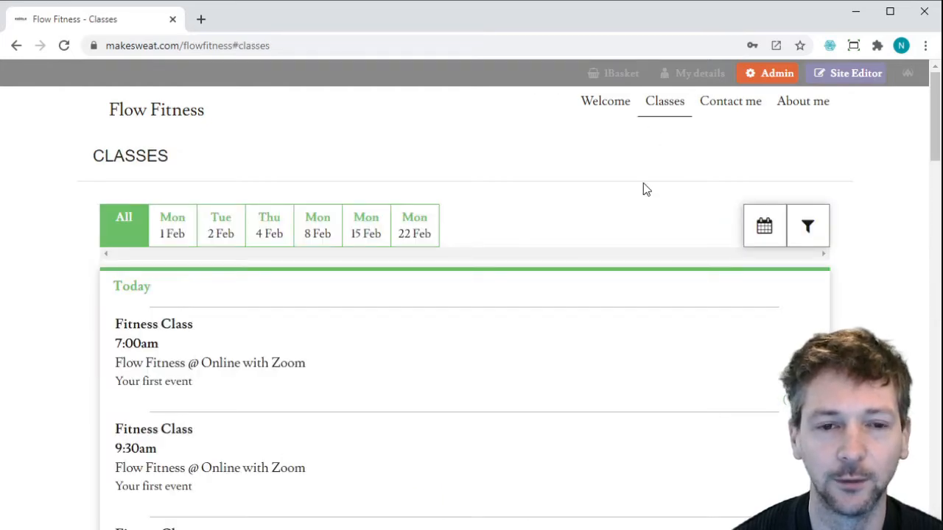
pyautogui.click(745, 106)
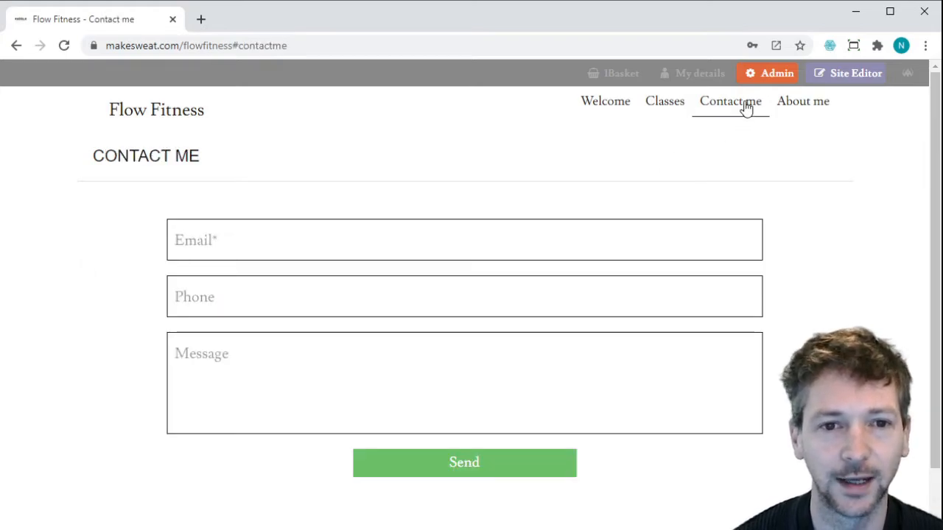
pyautogui.click(801, 110)
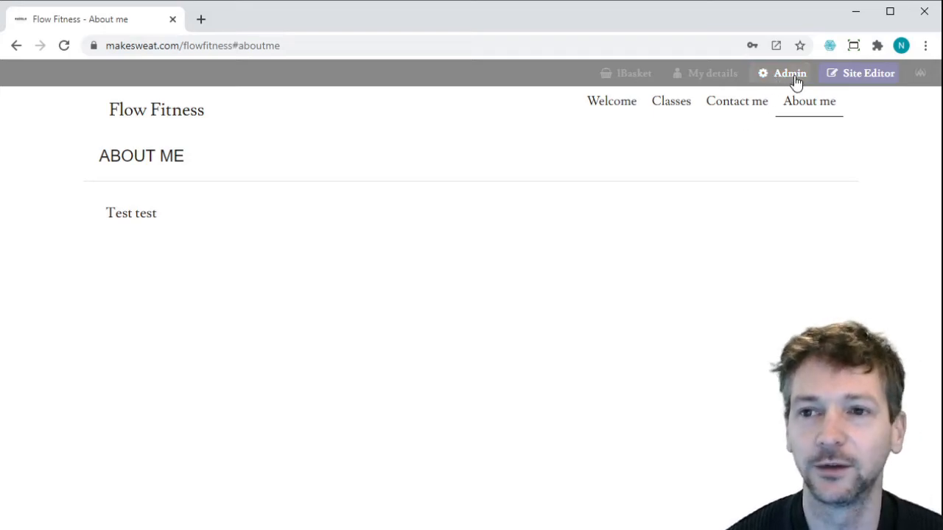
# Switch About me into Site Editor mode and choose the Text layout.
pyautogui.click(860, 76)
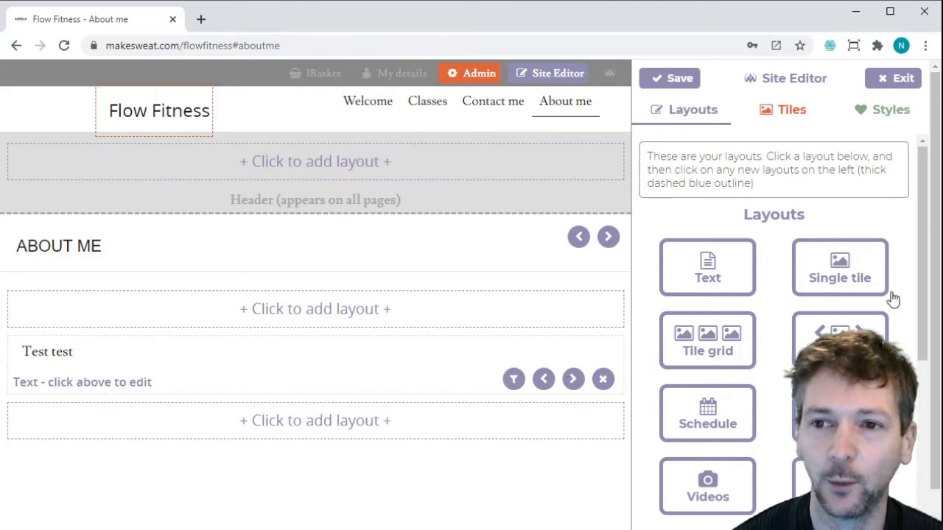
pyautogui.moveTo(922, 279)
pyautogui.mouseDown()
pyautogui.moveTo(909, 314)
pyautogui.moveTo(927, 270)
pyautogui.mouseUp()
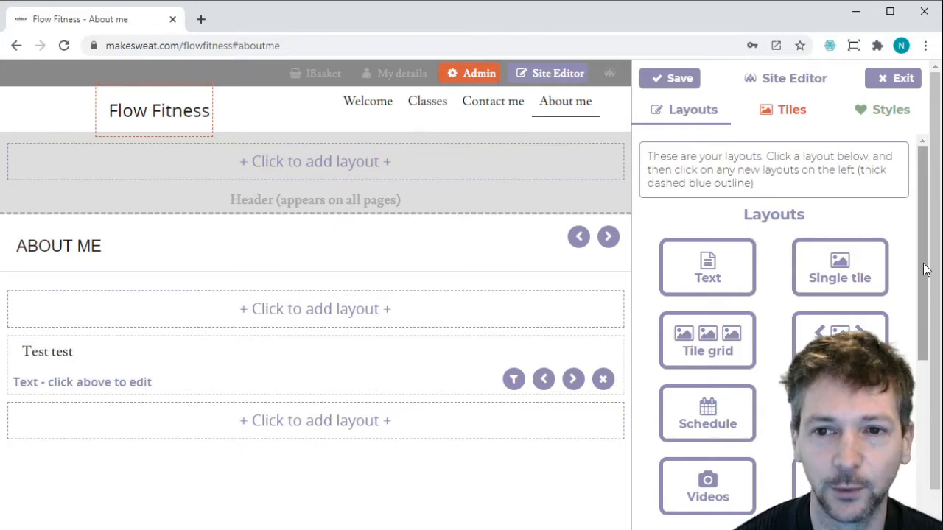
pyautogui.click(726, 281)
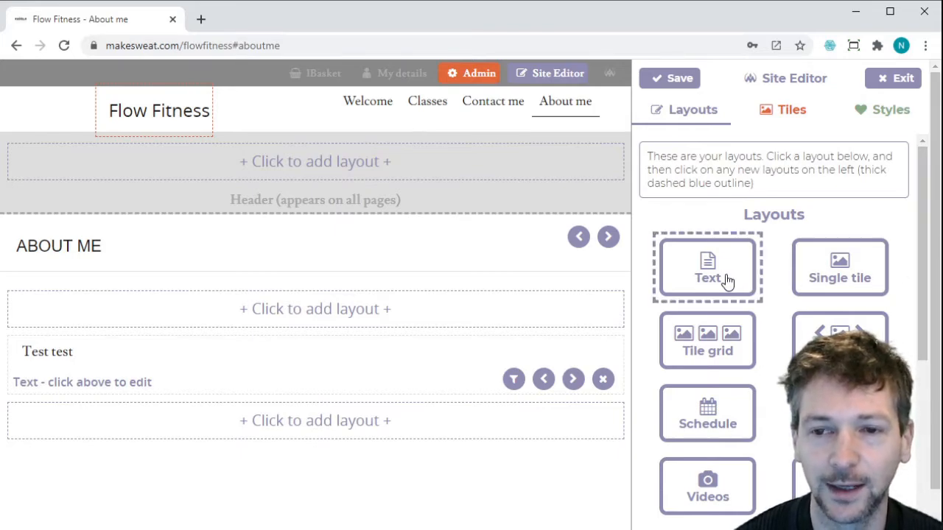
# Add a text block reading 'This is a text box!' above Test test, save and exit.
pyautogui.click(265, 319)
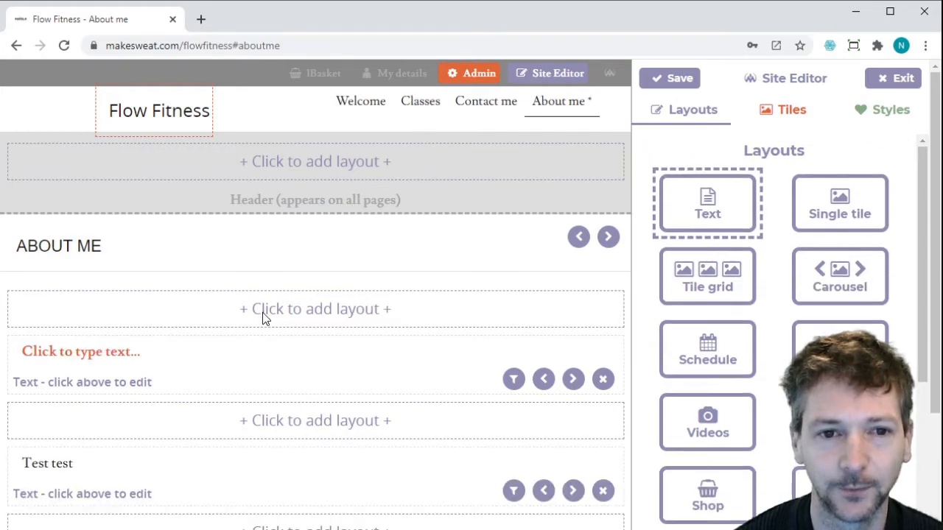
pyautogui.click(120, 354)
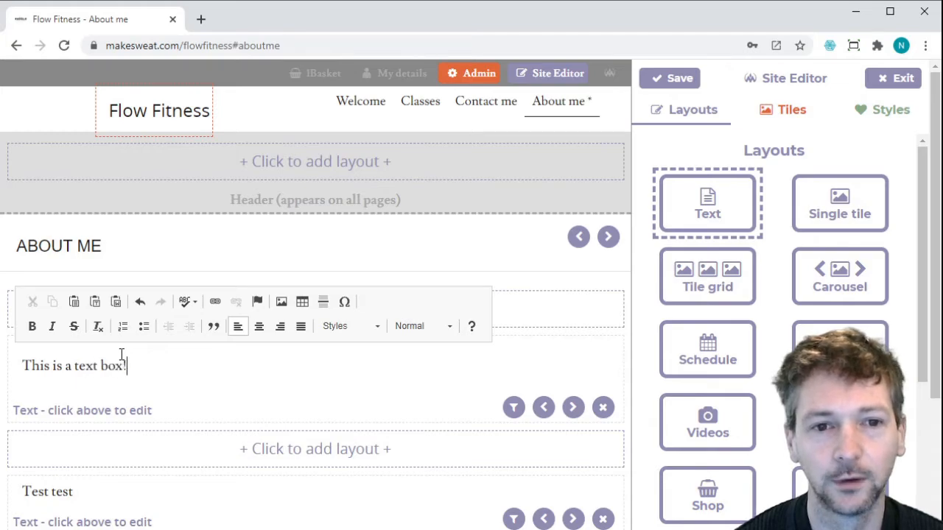
pyautogui.click(557, 285)
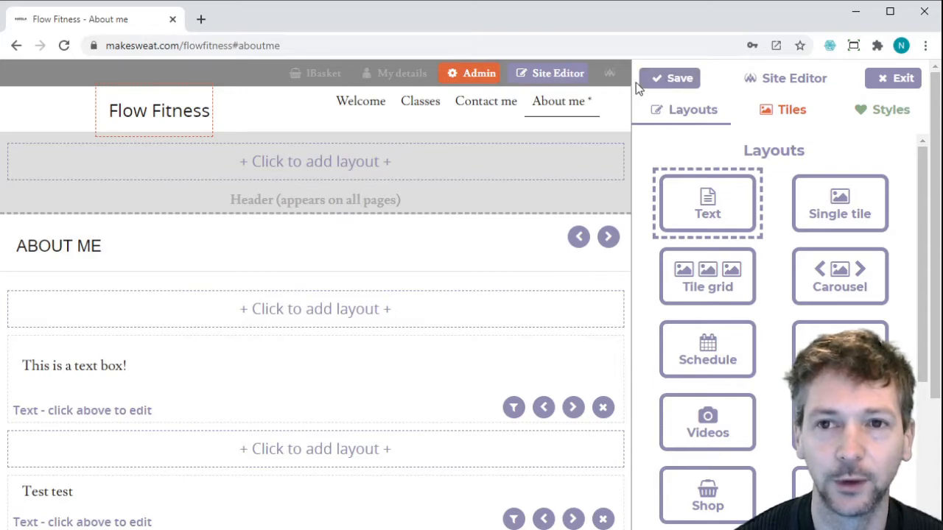
pyautogui.click(665, 82)
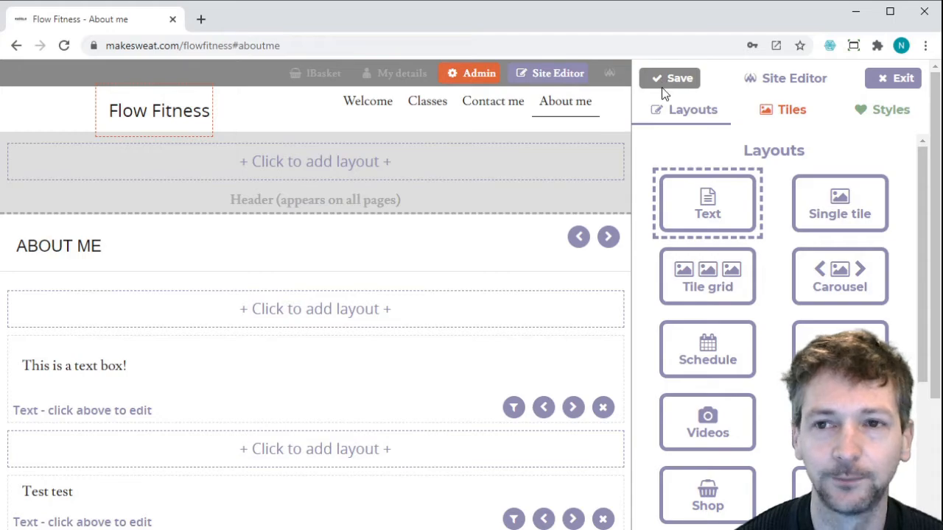
pyautogui.click(904, 80)
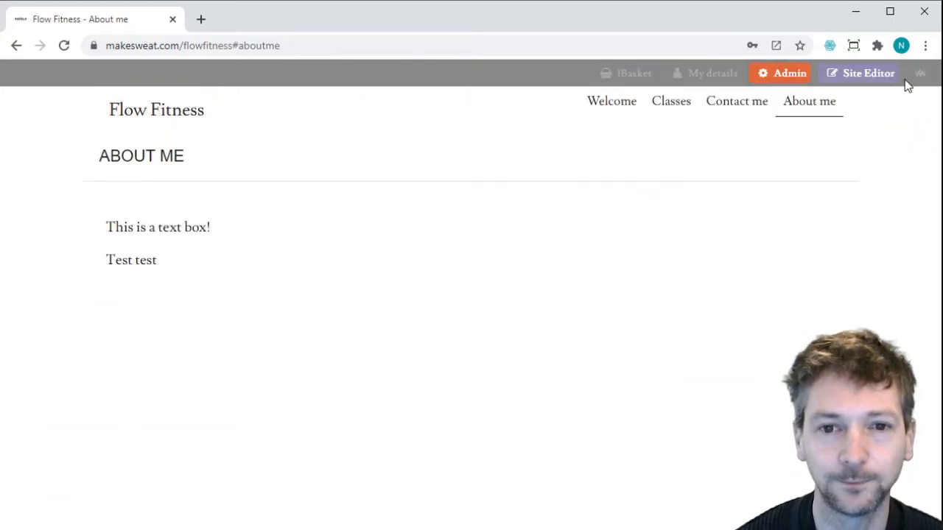
# Reload About me, reopen the Site Editor and list the site's image tiles.
pyautogui.click(64, 47)
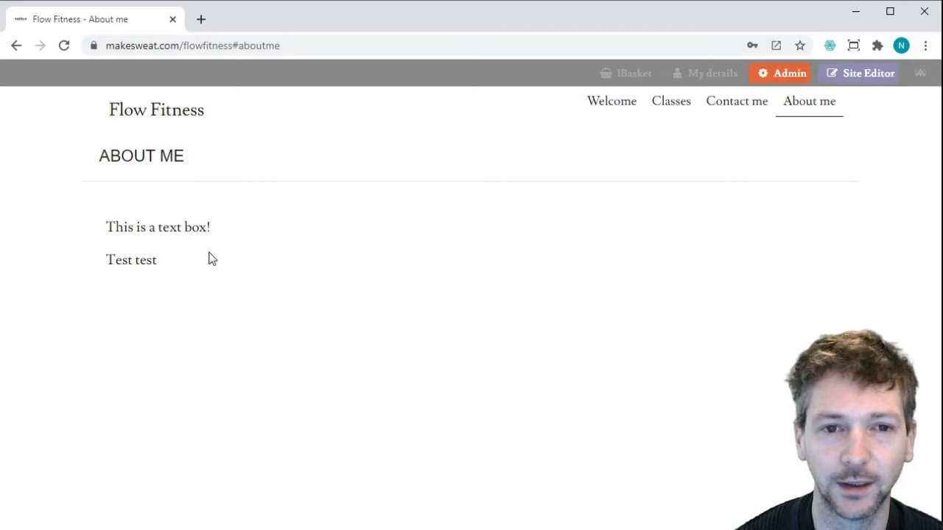
pyautogui.click(858, 77)
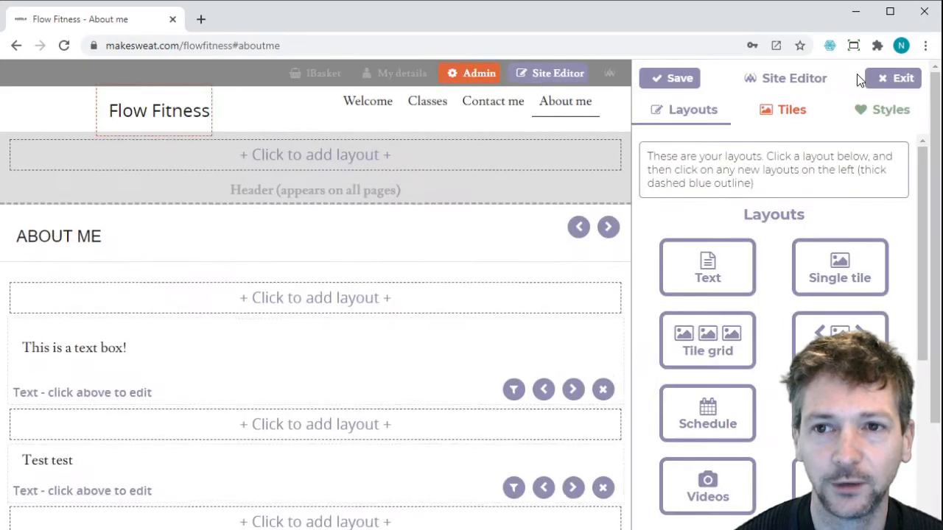
pyautogui.click(793, 110)
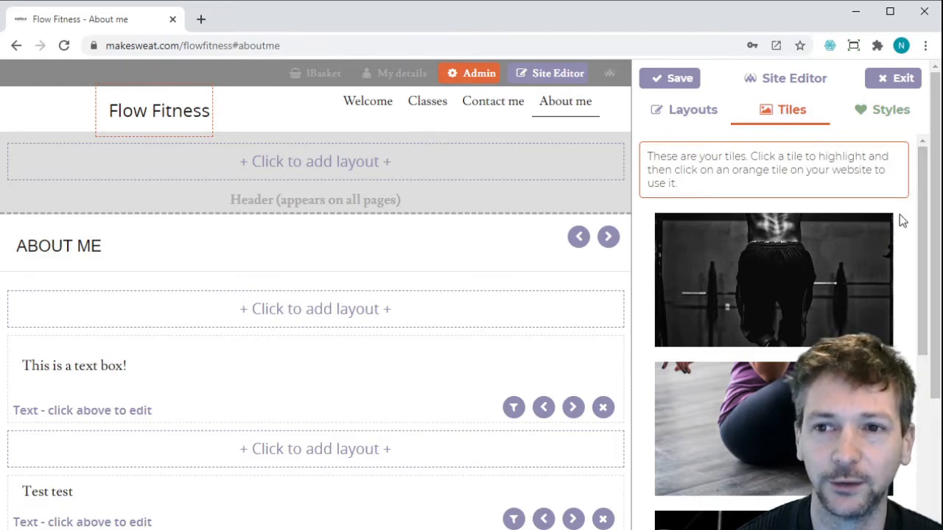
# Open the edit form of the first tile, the black-and-white Join us gym photo.
pyautogui.moveTo(921, 201); pyautogui.dragTo(907, 172)
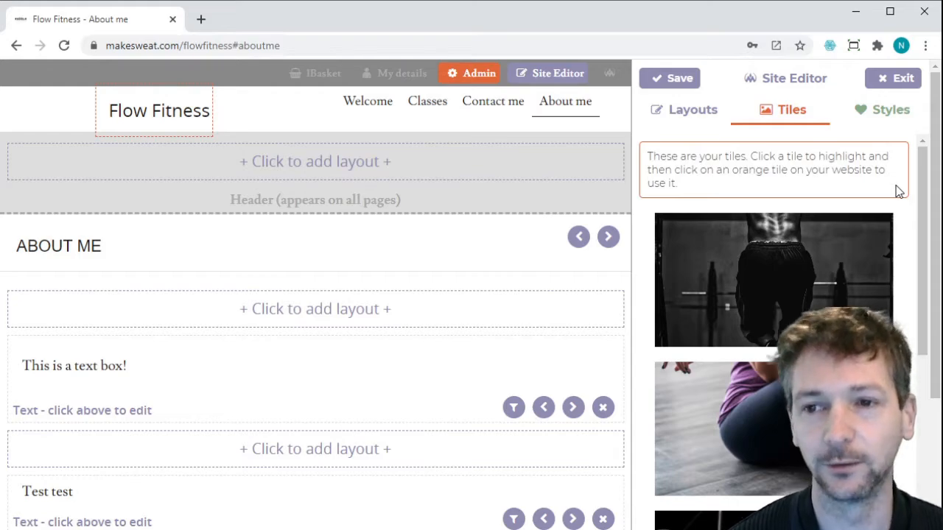
pyautogui.moveTo(876, 227)
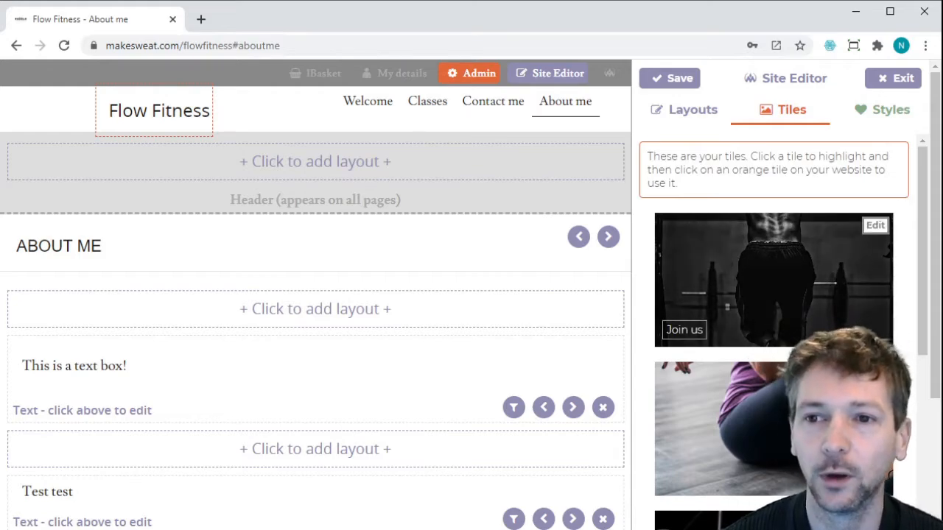
pyautogui.click(882, 236)
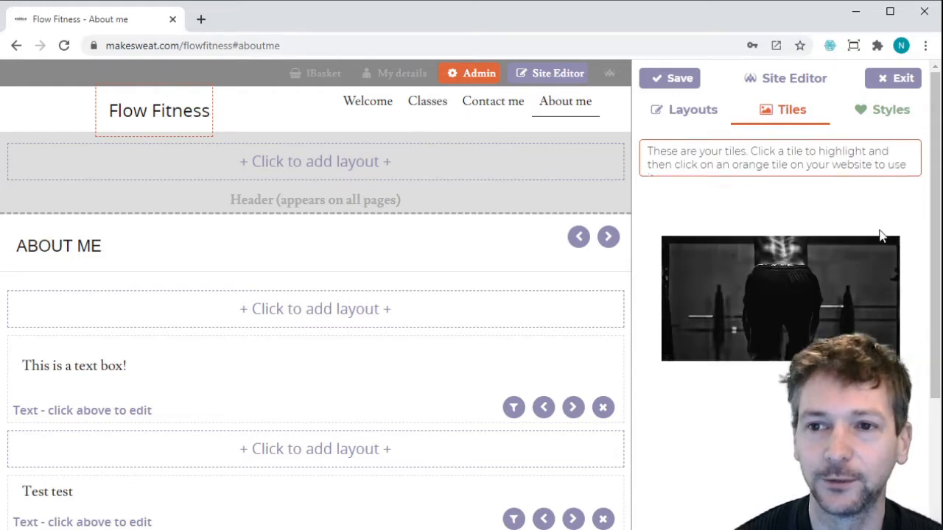
pyautogui.scroll(-1, 901, 333)
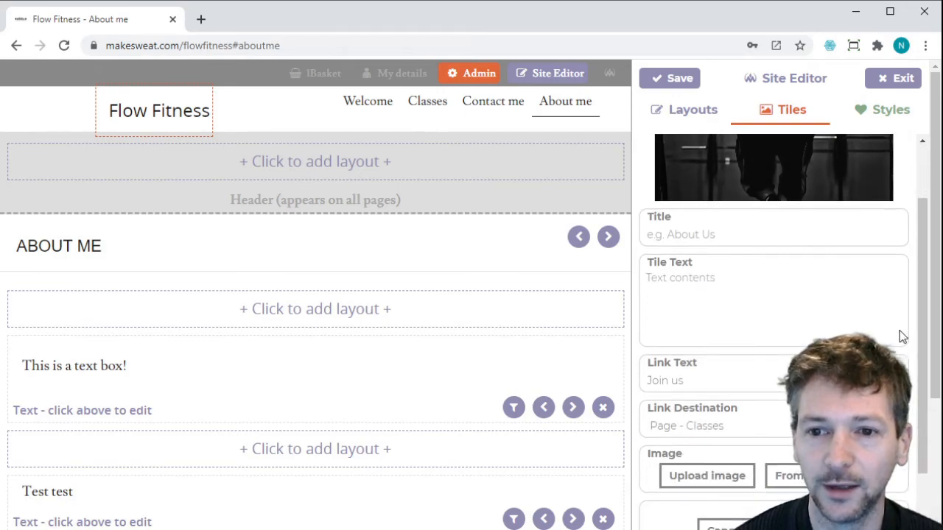
pyautogui.scroll(-1, 902, 337)
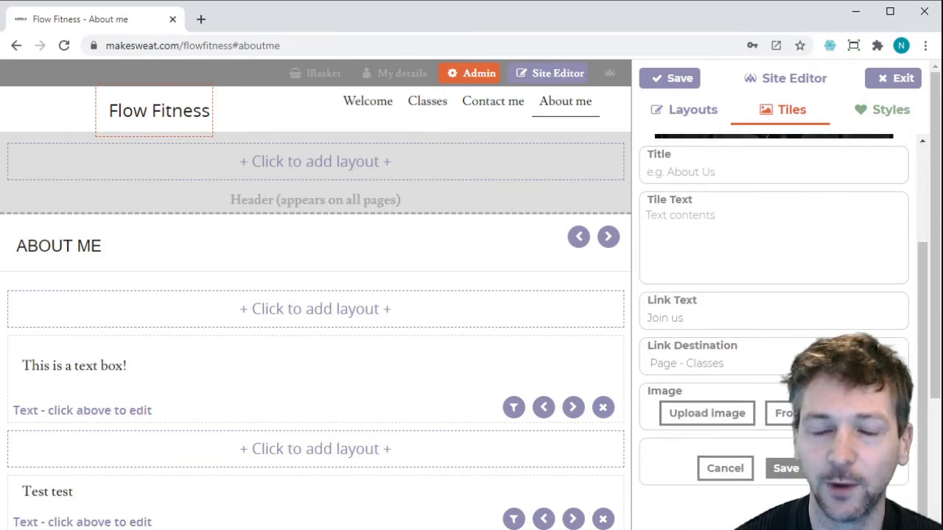
# Replace the Join us tile image with the Unsplash photo of someone climbing rainbow stairs.
pyautogui.click(779, 417)
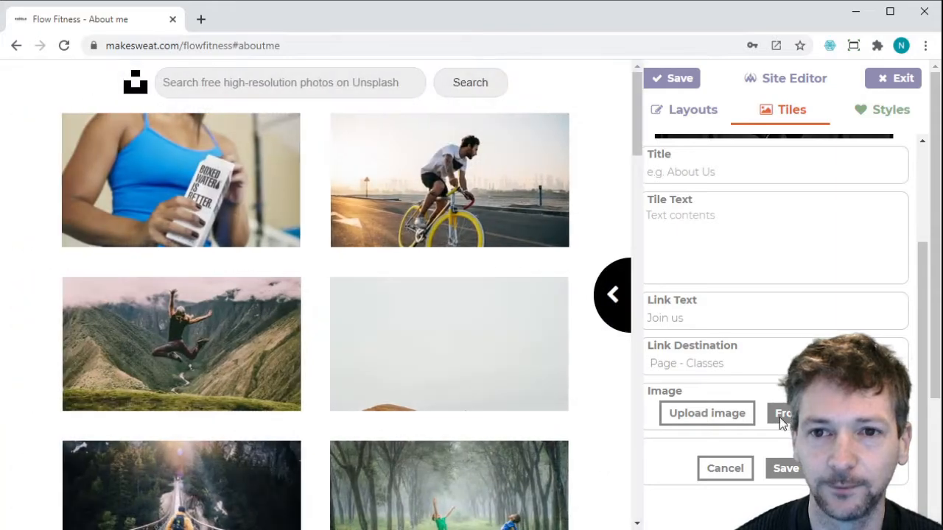
pyautogui.moveTo(238, 140)
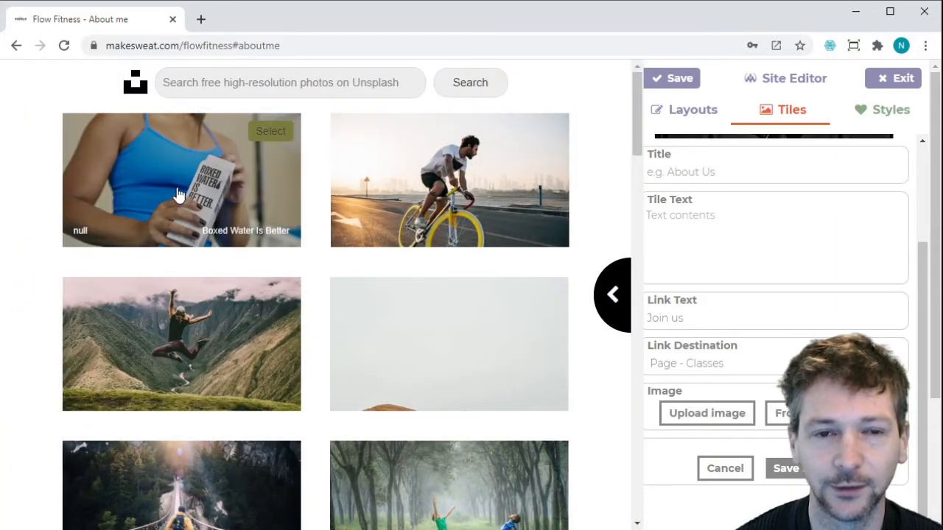
pyautogui.scroll(-1, 207, 240)
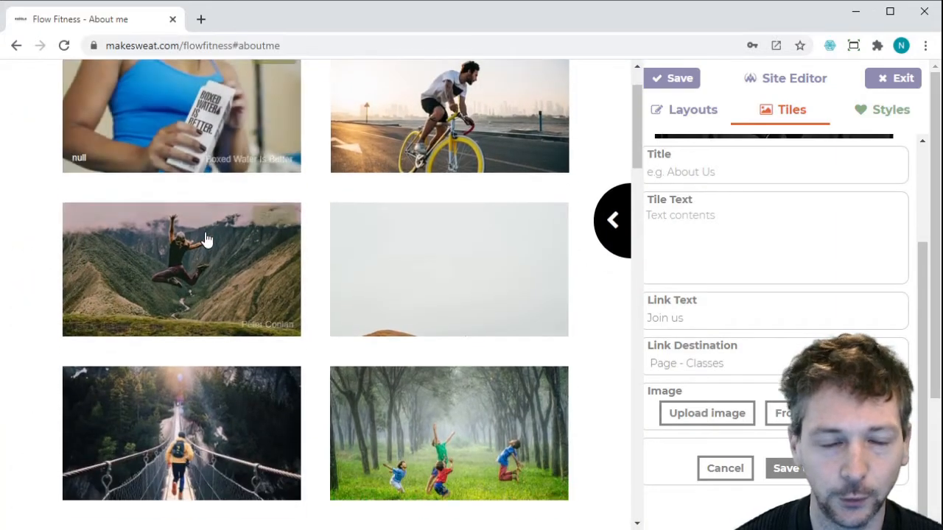
pyautogui.scroll(-3, 206, 240)
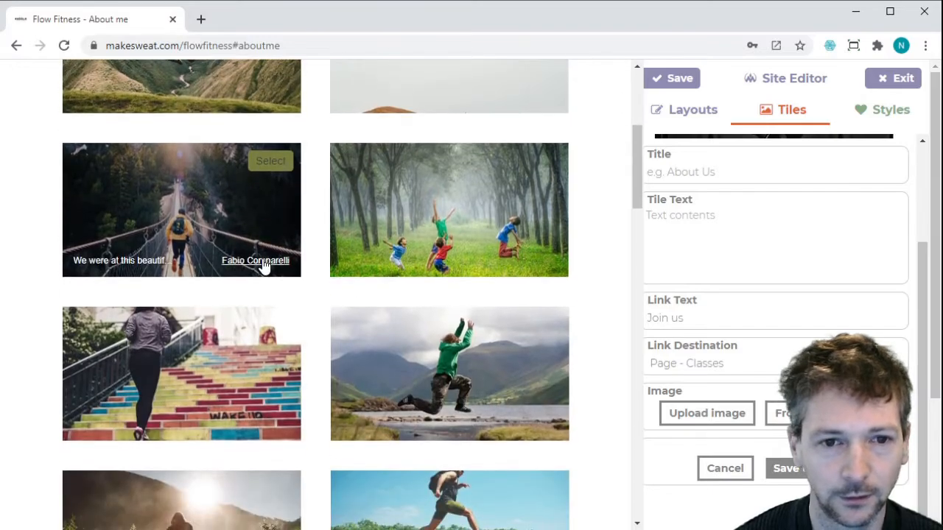
pyautogui.scroll(-1, 264, 267)
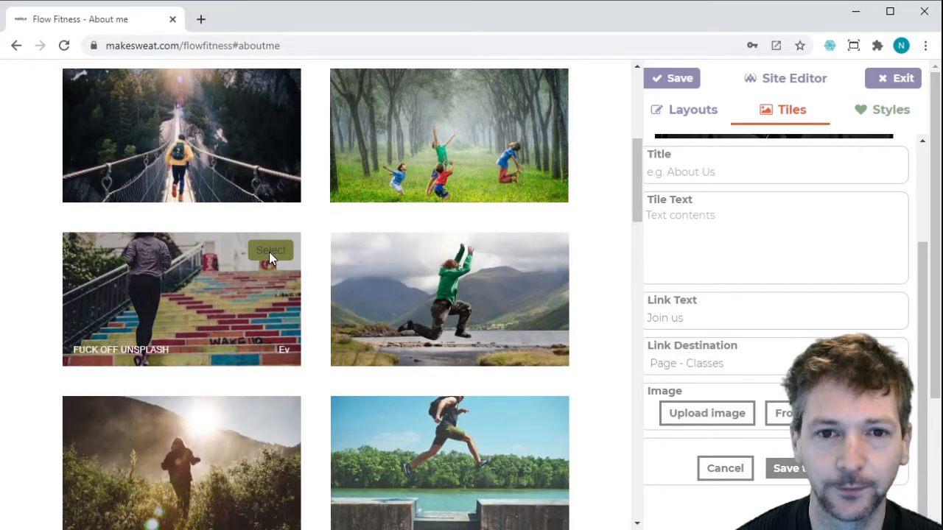
pyautogui.click(270, 252)
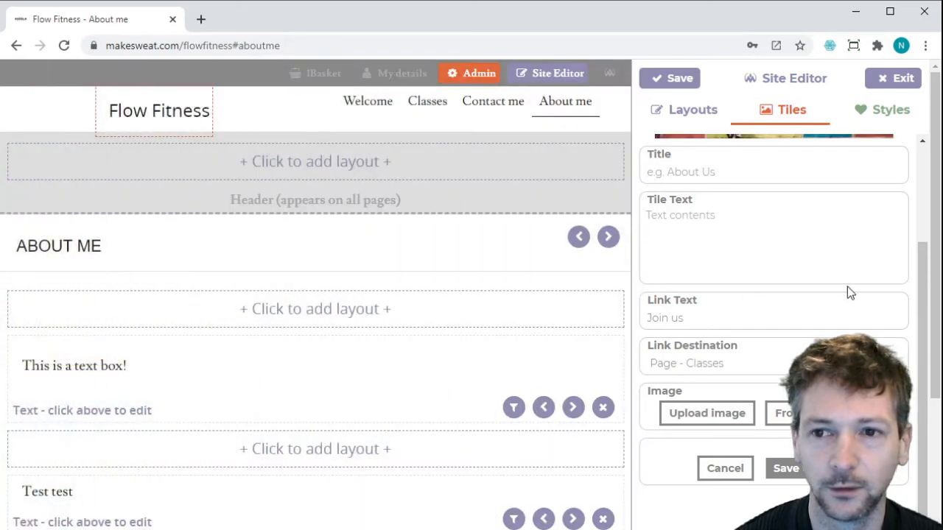
# Save the Join us tile with its new stairs photo.
pyautogui.moveTo(926, 297); pyautogui.dragTo(921, 191)
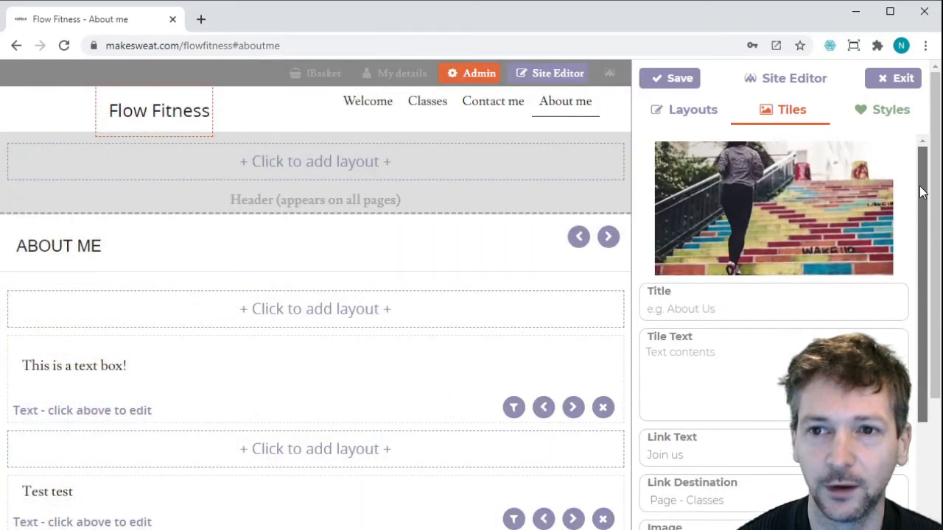
pyautogui.scroll(-1, 918, 293)
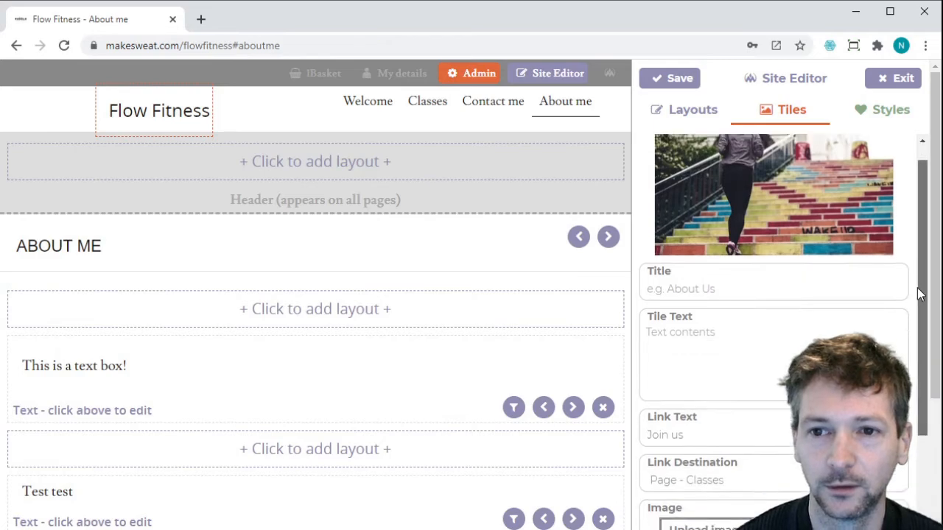
pyautogui.scroll(-3, 918, 293)
pyautogui.click(799, 473)
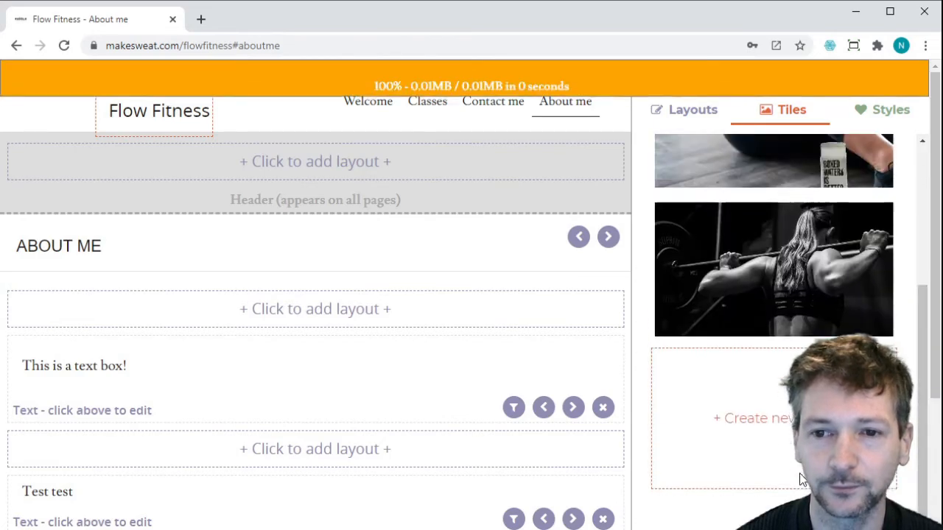
# Reopen the stairs tile's settings to review them, then return to the layout choices.
pyautogui.moveTo(927, 352); pyautogui.dragTo(915, 164)
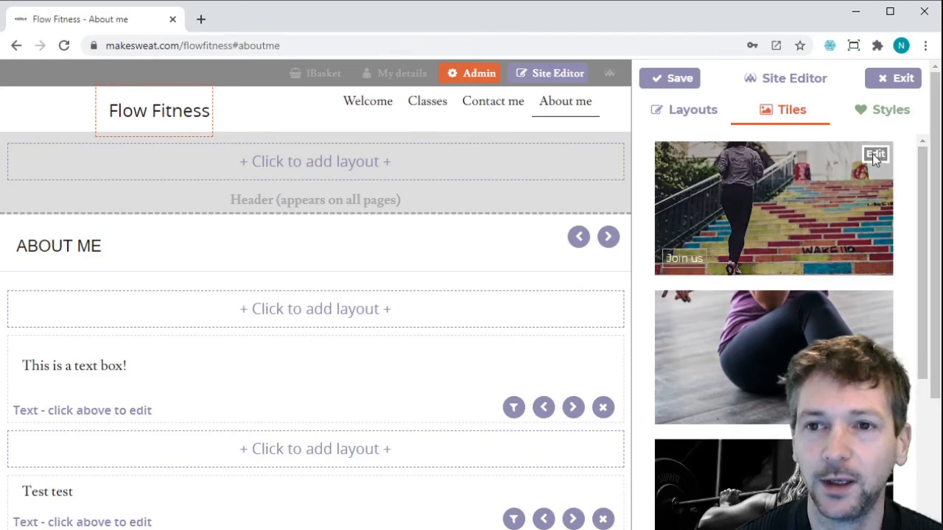
pyautogui.click(874, 156)
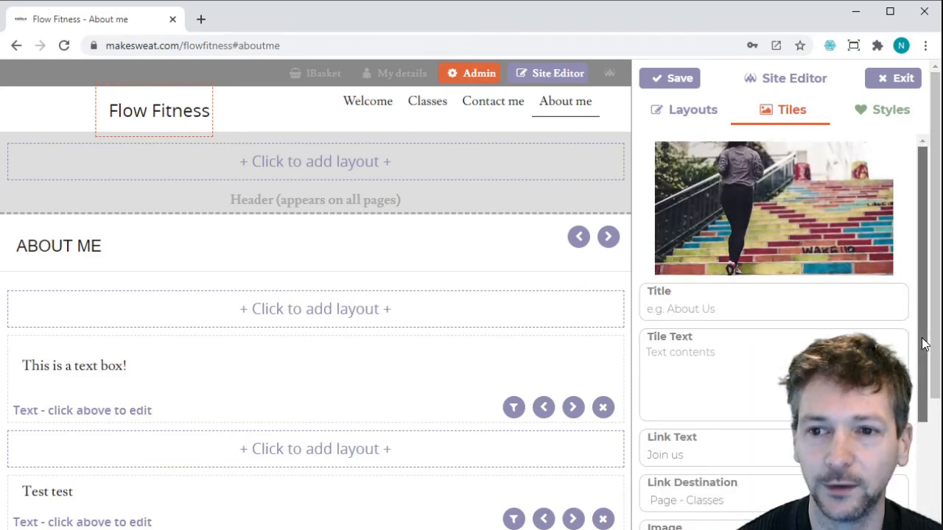
pyautogui.scroll(-2, 924, 344)
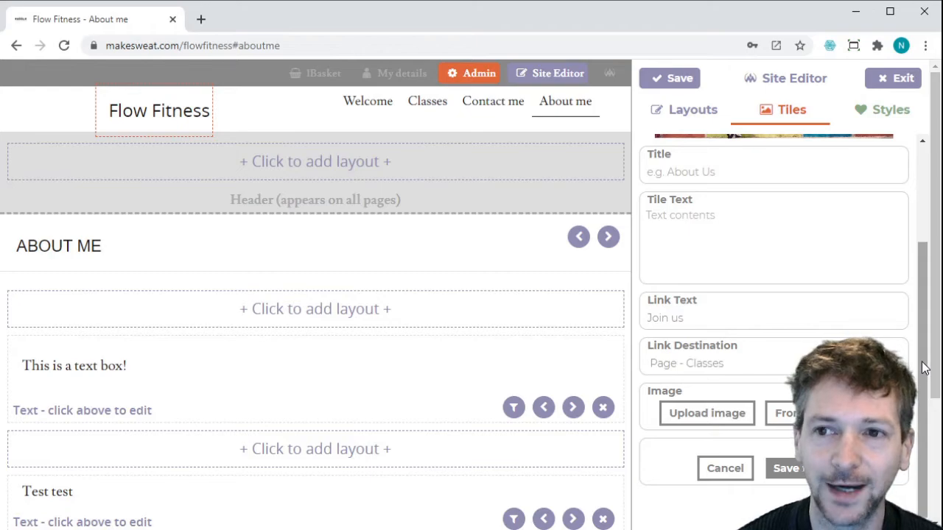
pyautogui.moveTo(925, 368); pyautogui.dragTo(917, 249)
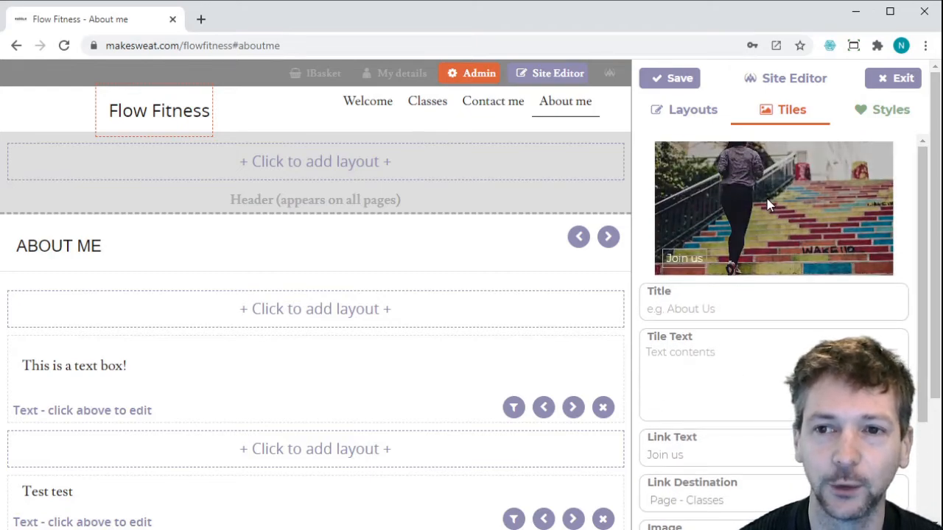
pyautogui.moveTo(923, 257); pyautogui.dragTo(930, 368)
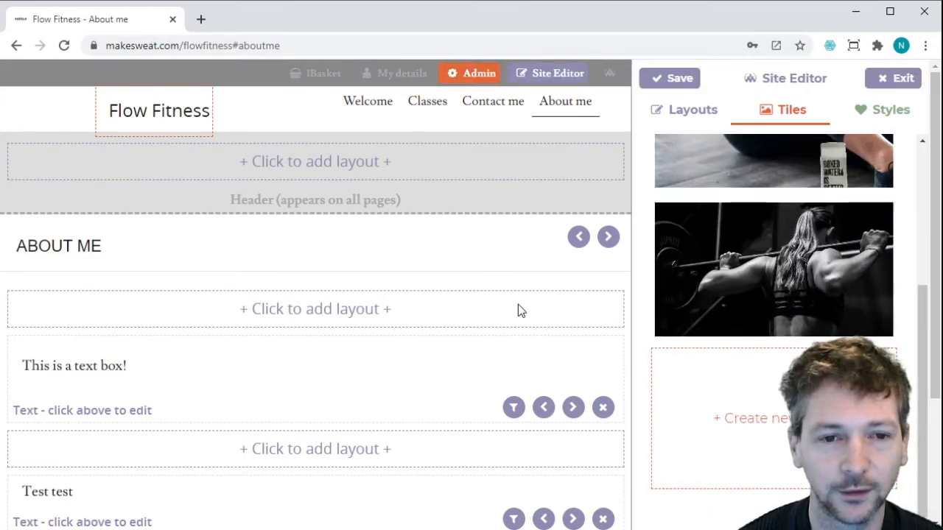
pyautogui.click(706, 110)
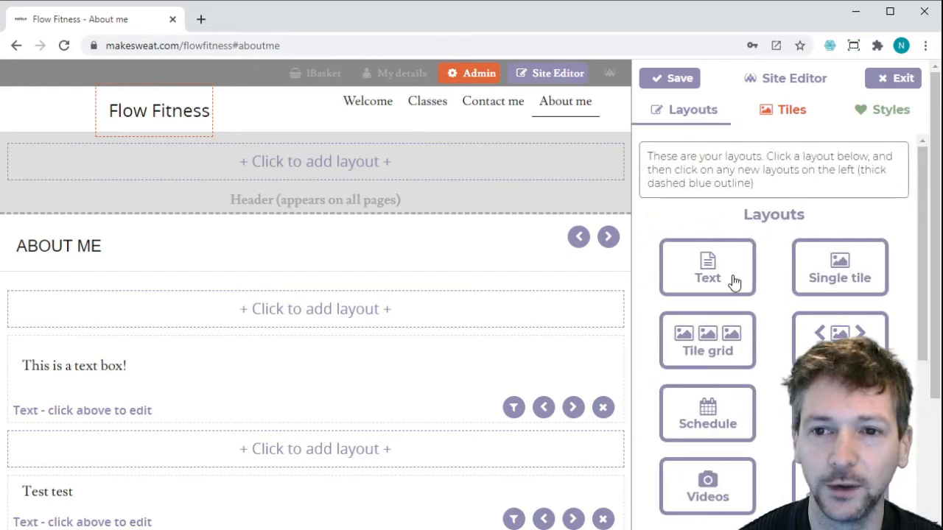
# Insert a Tile grid layout below the ABOUT ME heading.
pyautogui.click(707, 350)
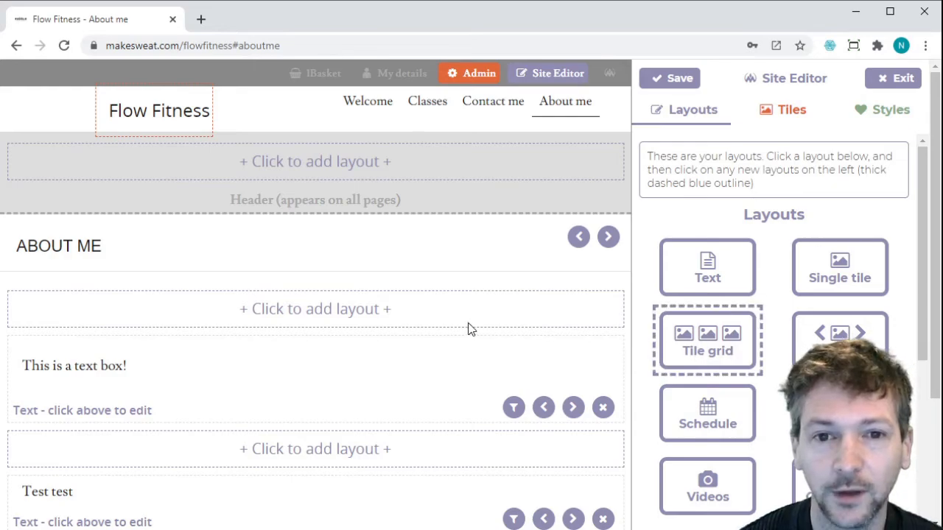
pyautogui.click(293, 322)
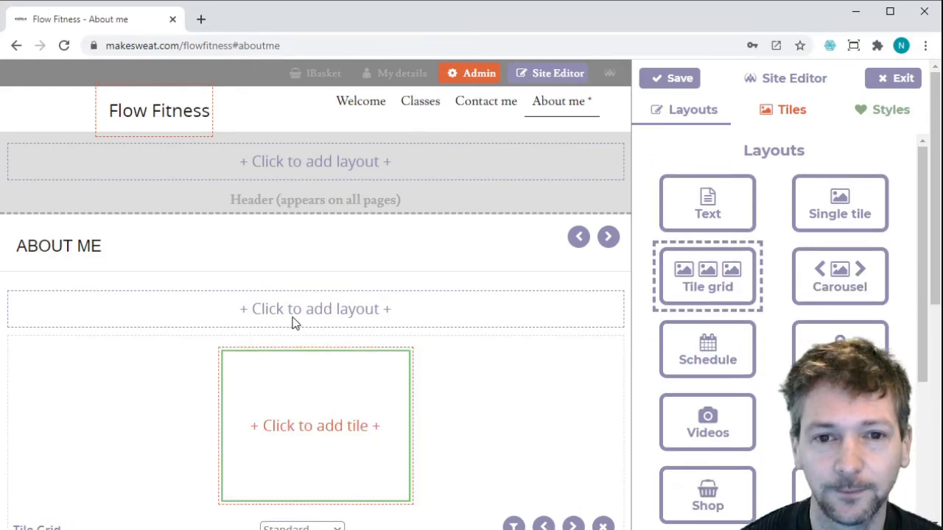
pyautogui.scroll(-1, 560, 328)
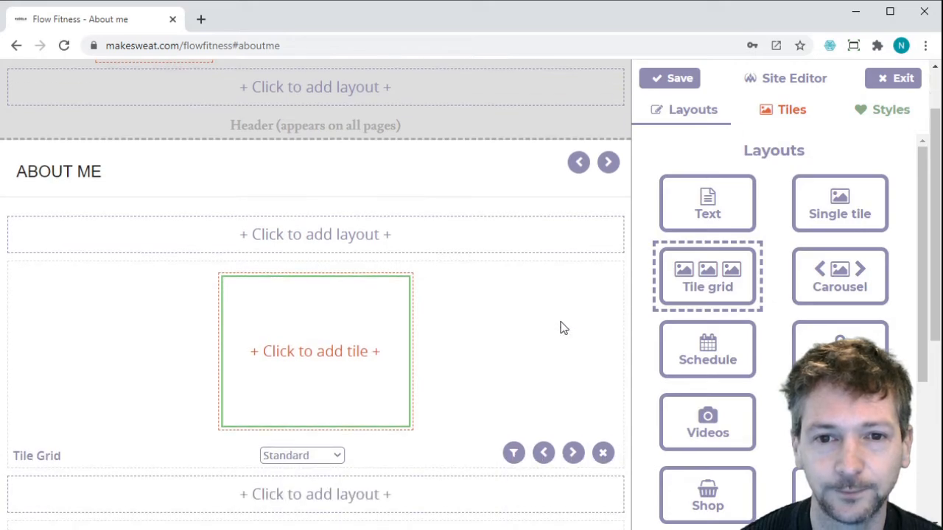
# Fill the grid with the Join us, Our story and Say hello tiles, shown as circles.
pyautogui.click(784, 110)
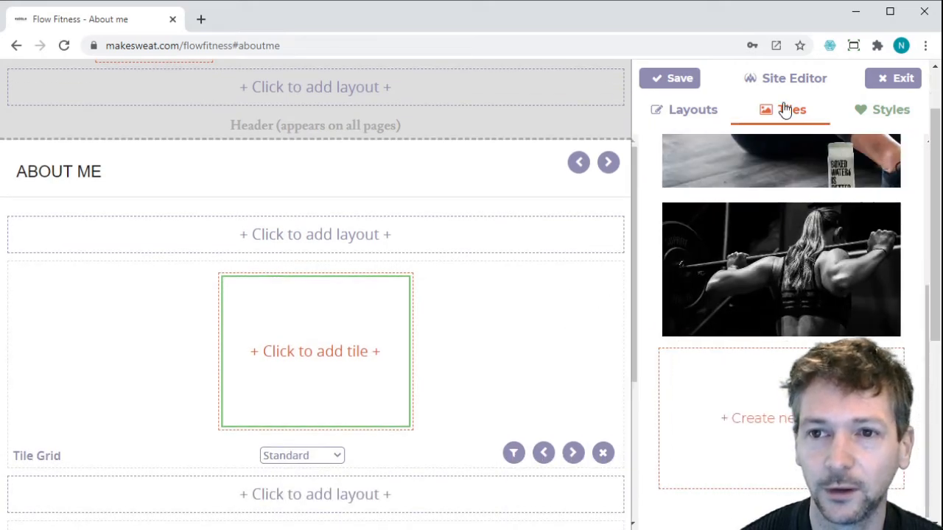
pyautogui.scroll(3, 920, 259)
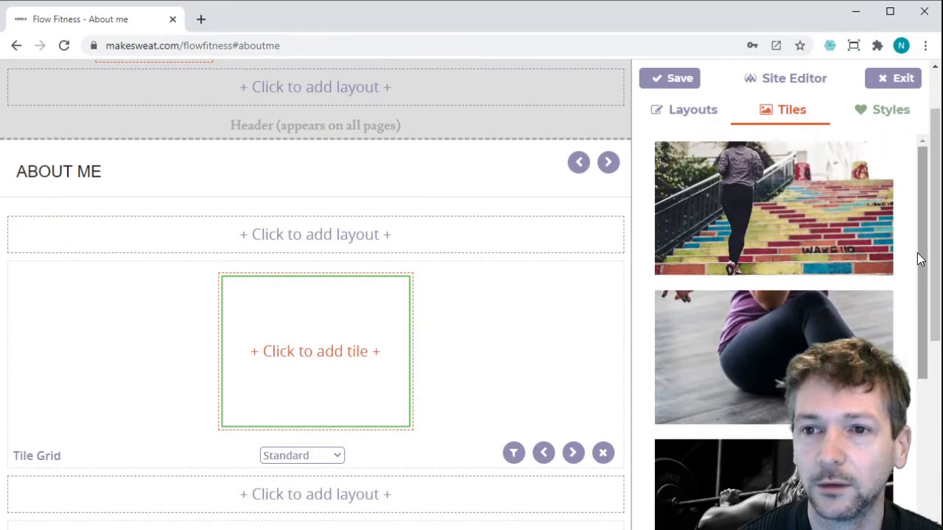
pyautogui.moveTo(788, 223)
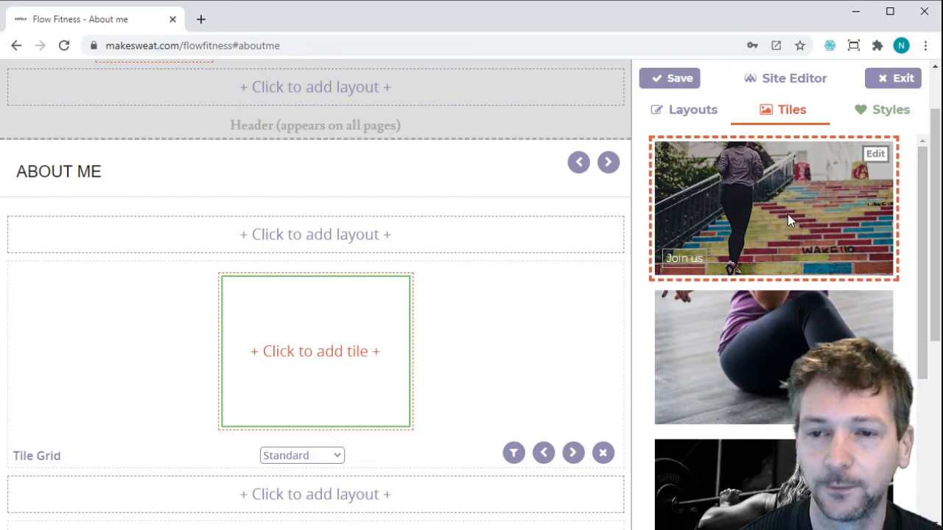
pyautogui.click(316, 315)
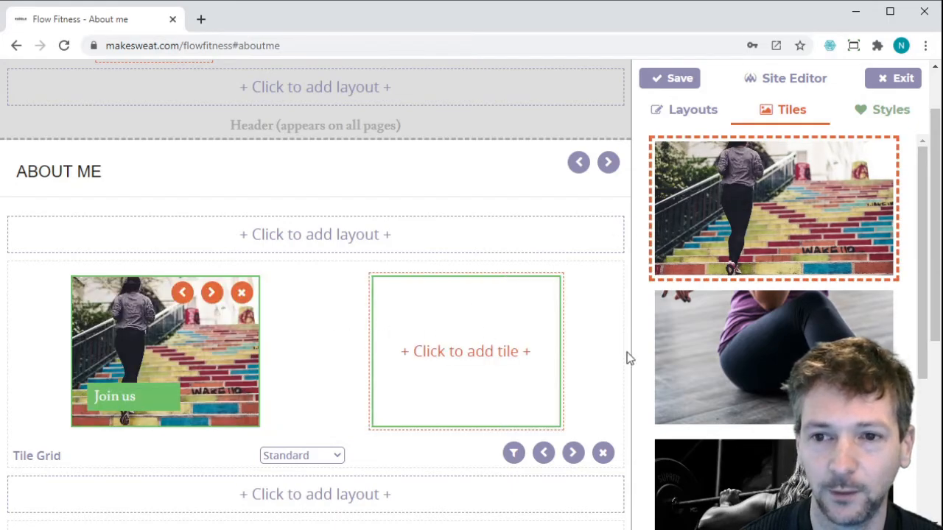
pyautogui.moveTo(748, 347)
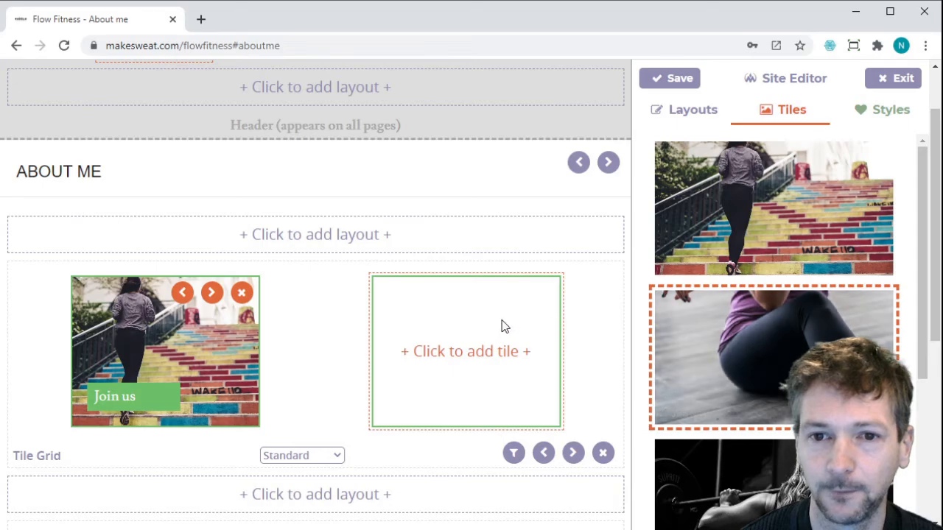
pyautogui.click(477, 301)
pyautogui.scroll(-1, 774, 294)
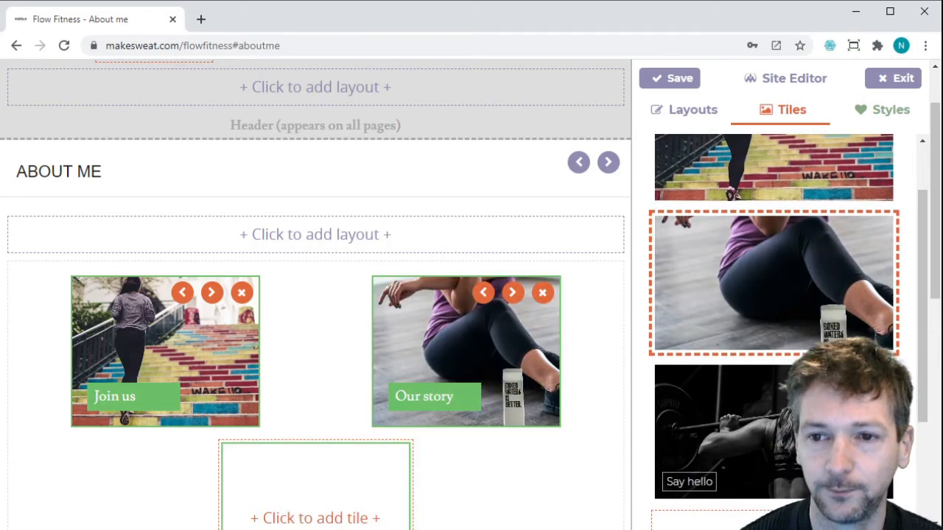
pyautogui.click(350, 479)
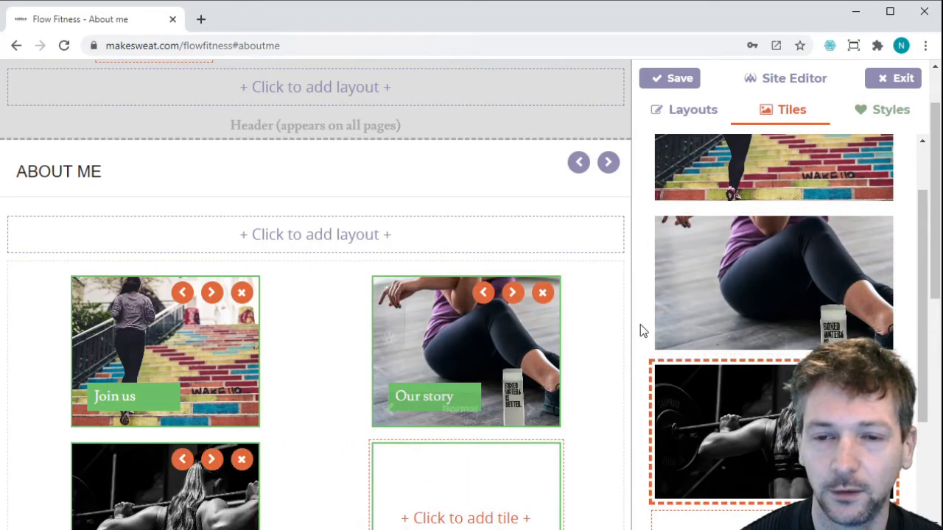
pyautogui.scroll(-1, 604, 331)
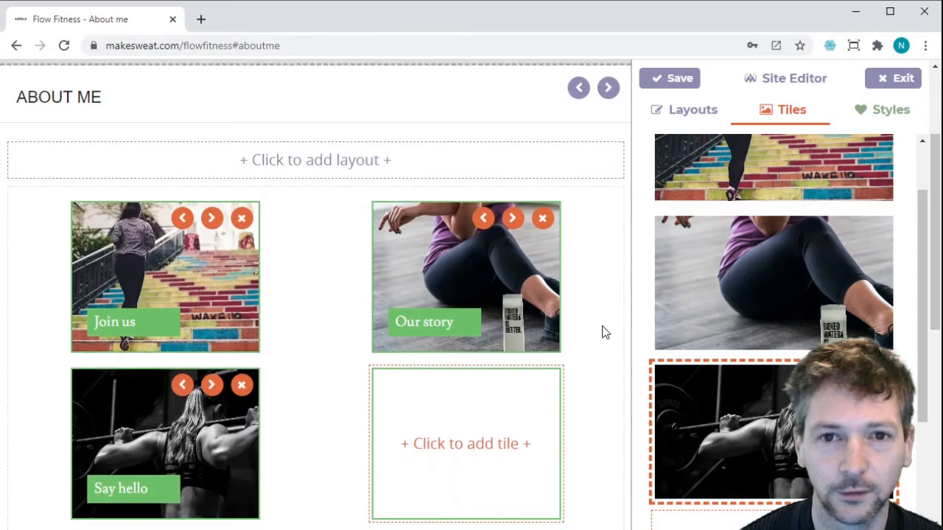
pyautogui.scroll(-2, 604, 331)
pyautogui.scroll(1, 603, 333)
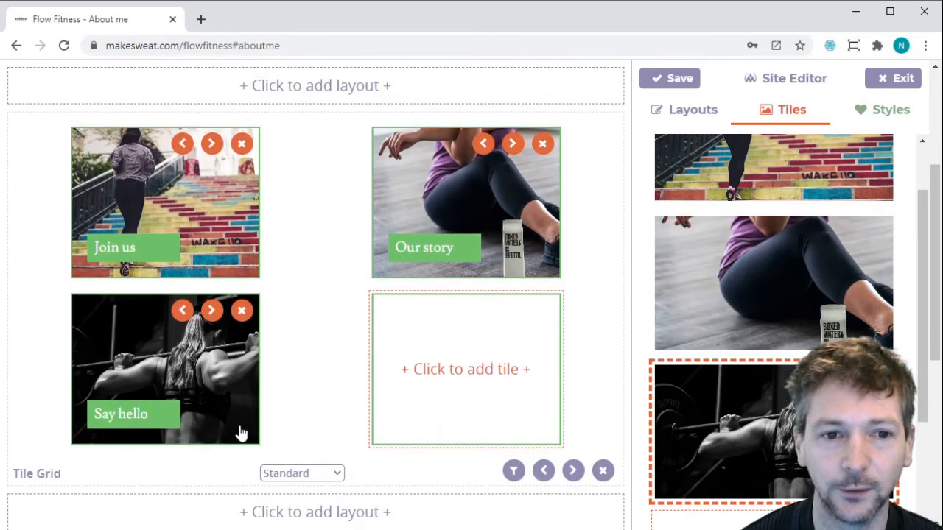
pyautogui.click(288, 504)
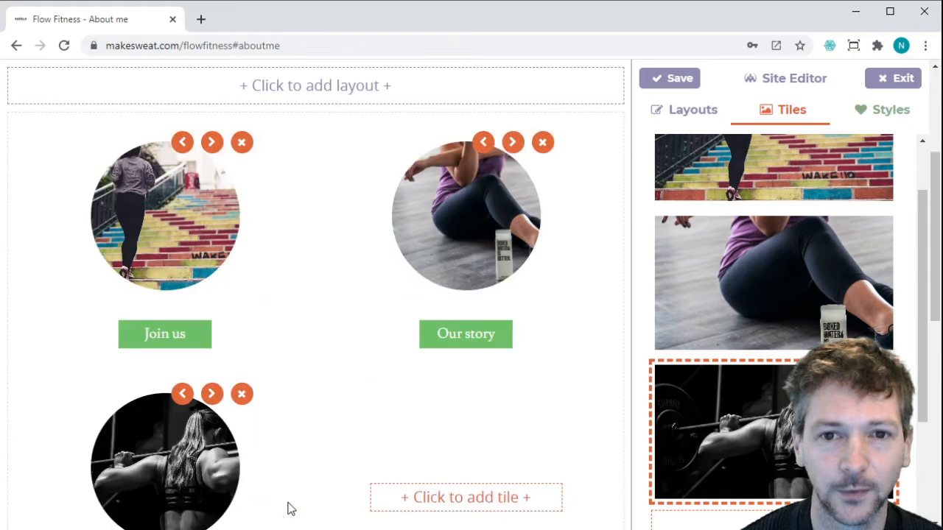
# Open the stairs Join us tile's settings and click into its Title and Tile Text fields.
pyautogui.scroll(-1, 358, 412)
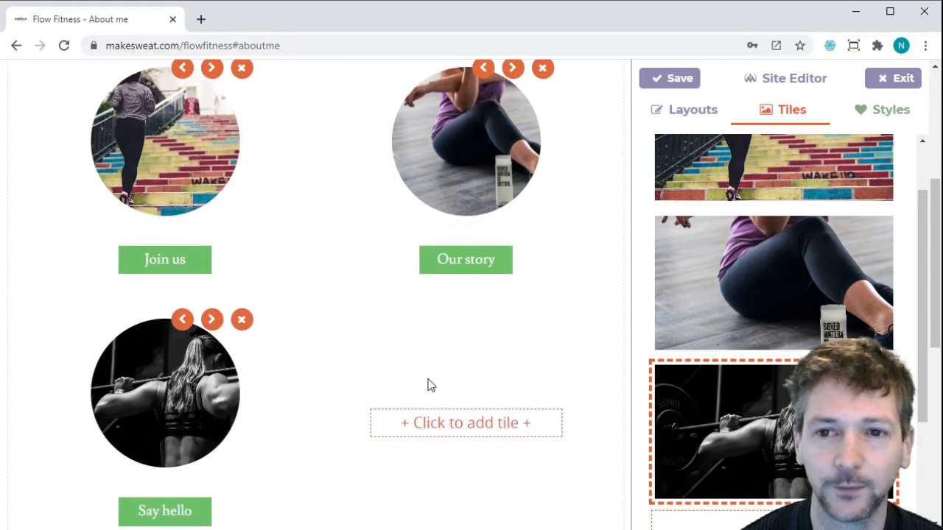
pyautogui.moveTo(797, 331)
pyautogui.scroll(1, 893, 241)
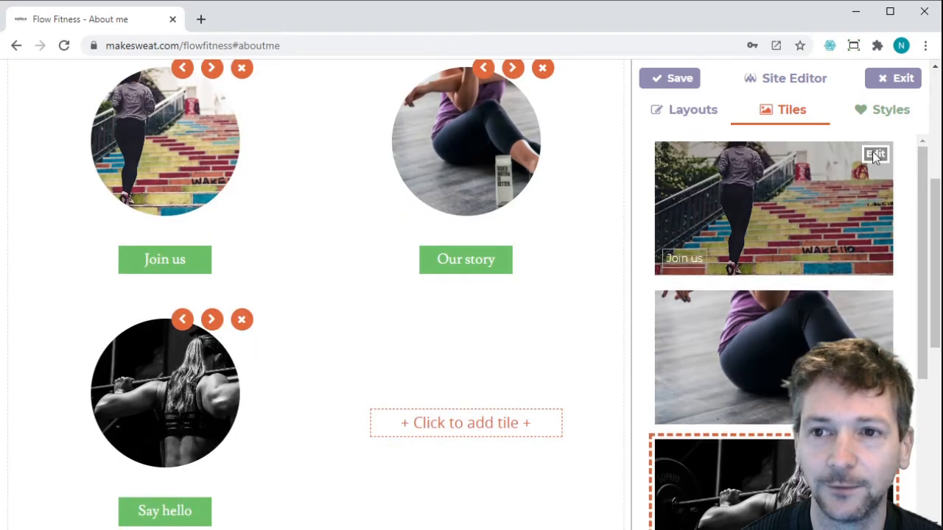
pyautogui.click(876, 155)
pyautogui.click(694, 317)
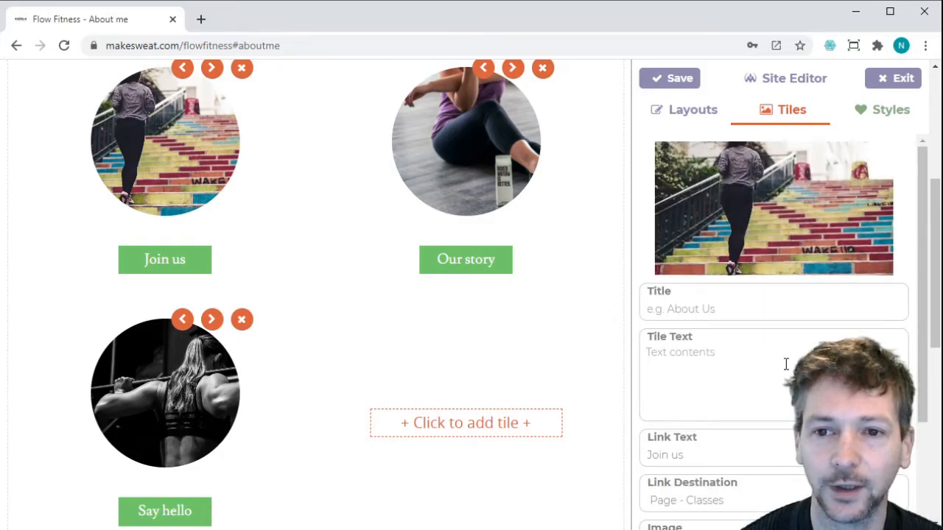
pyautogui.click(736, 366)
pyautogui.click(702, 311)
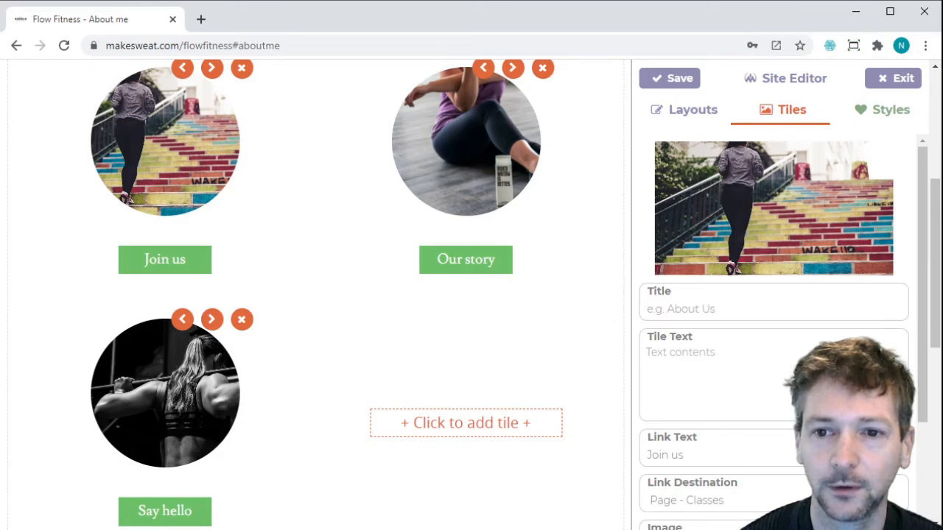
pyautogui.scroll(-1, 720, 441)
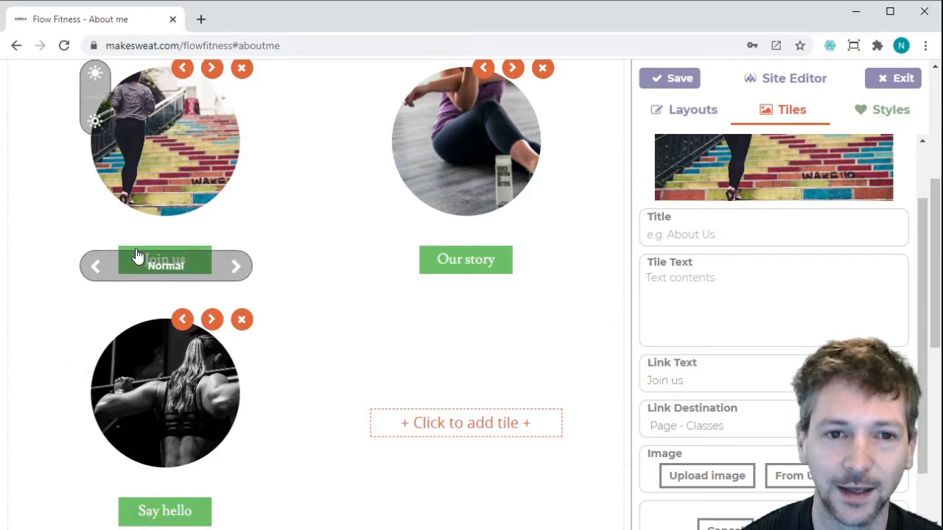
# Adjust the Join us tile photo's brightness up and down, settling one step darker.
pyautogui.scroll(2, 422, 231)
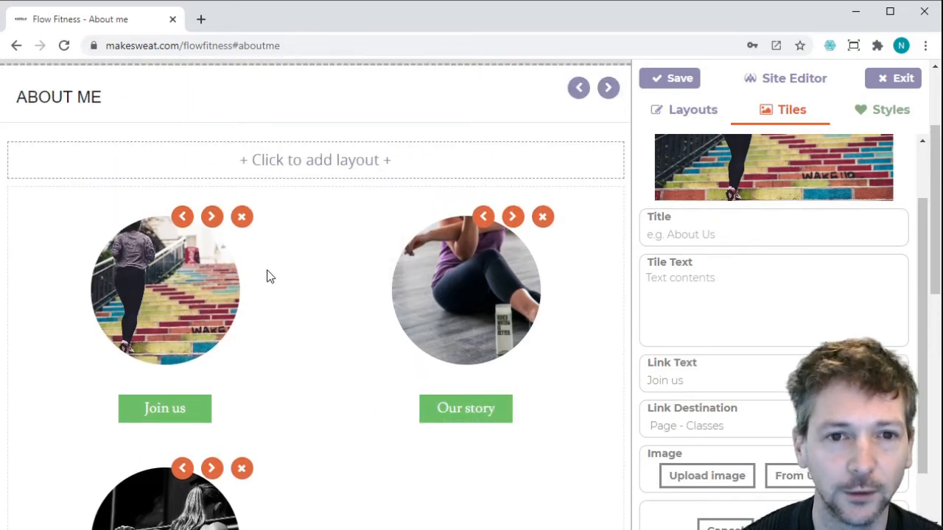
pyautogui.moveTo(193, 287)
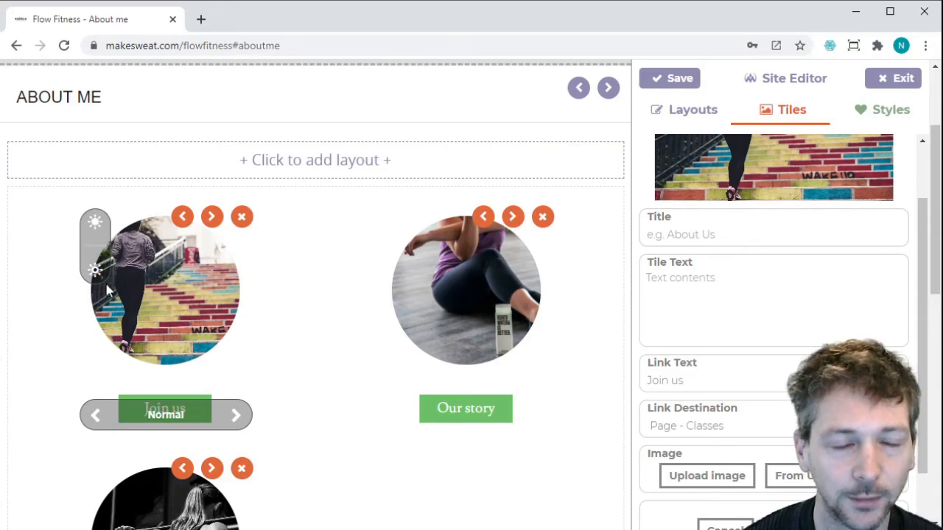
pyautogui.click(94, 224)
pyautogui.click(94, 225)
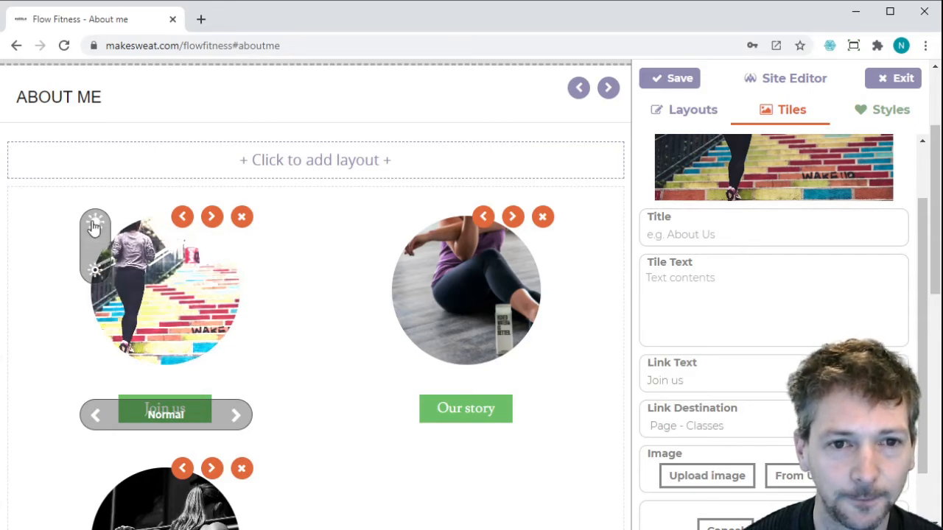
pyautogui.click(95, 273)
pyautogui.click(94, 274)
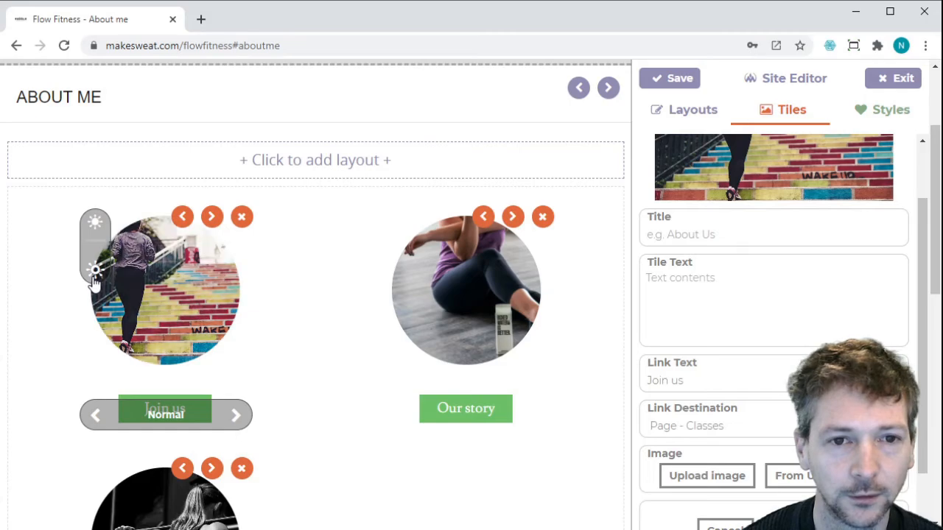
pyautogui.click(95, 272)
pyautogui.click(95, 223)
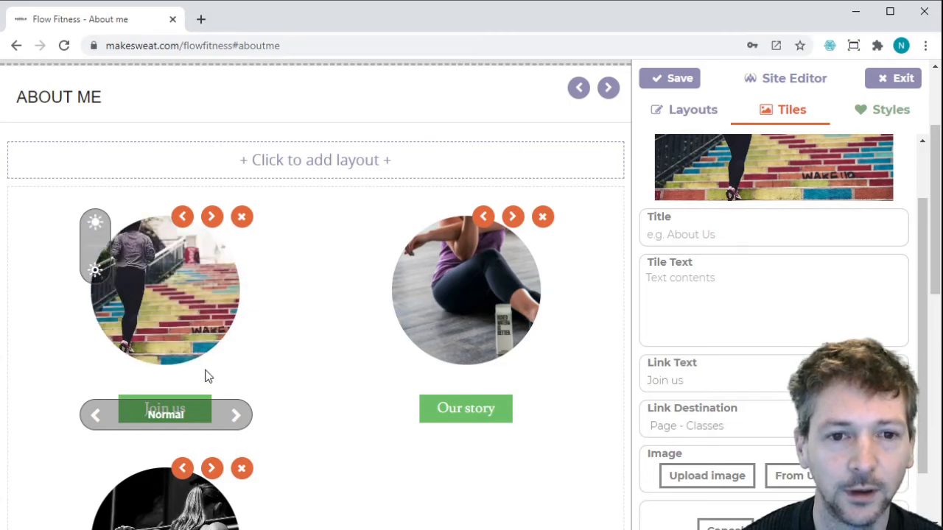
# Apply the Willow filter to Join us and Our story, and X-Pro 2 to Say hello.
pyautogui.click(236, 417)
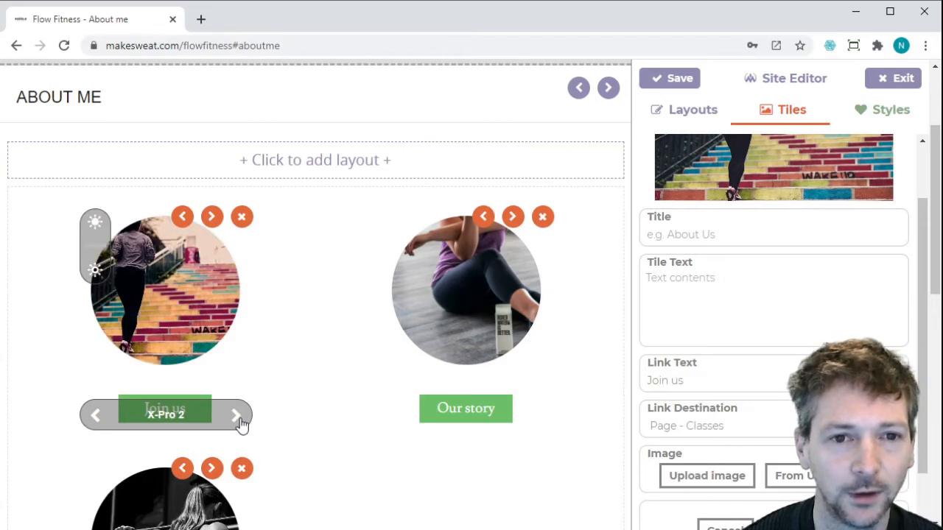
pyautogui.click(236, 417)
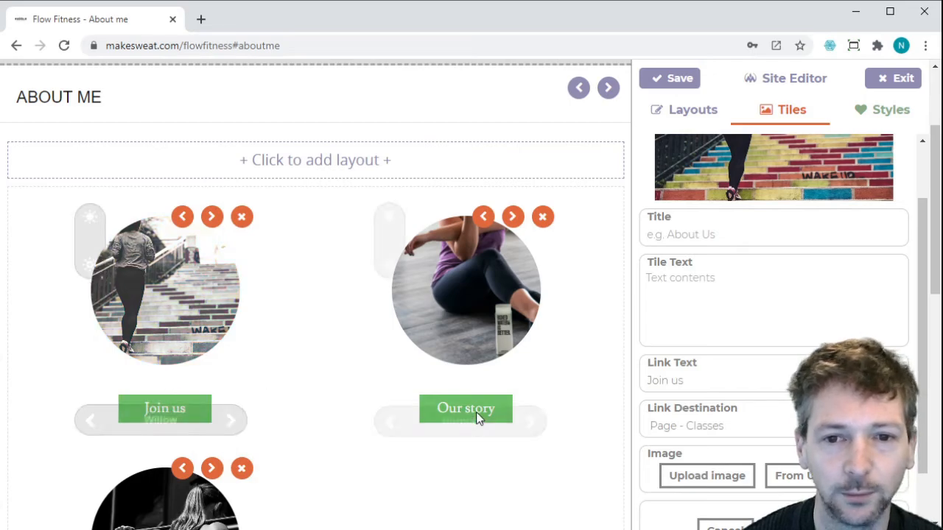
pyautogui.click(543, 420)
pyautogui.click(543, 421)
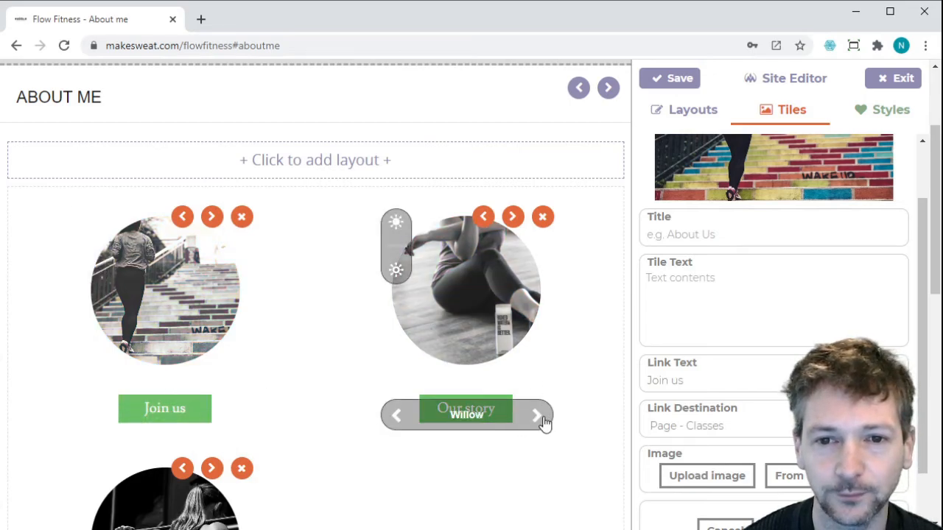
pyautogui.scroll(-2, 320, 417)
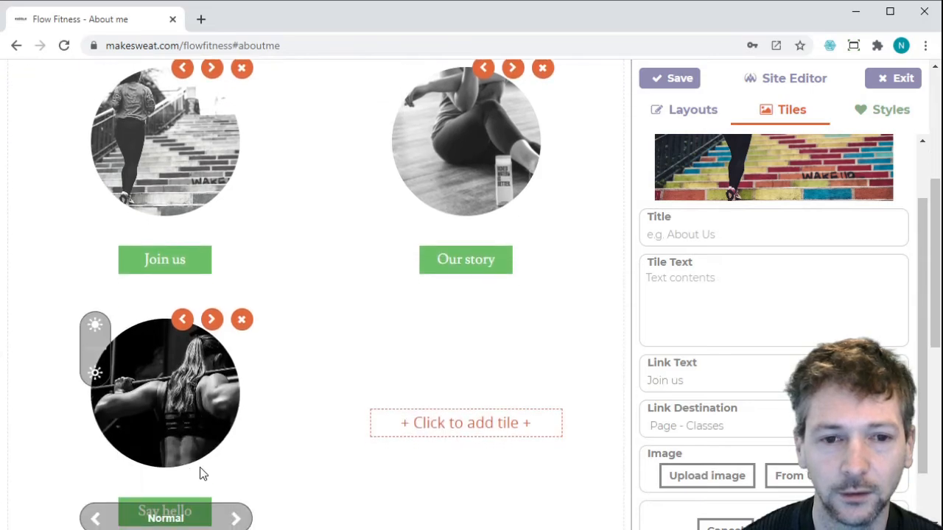
pyautogui.click(236, 519)
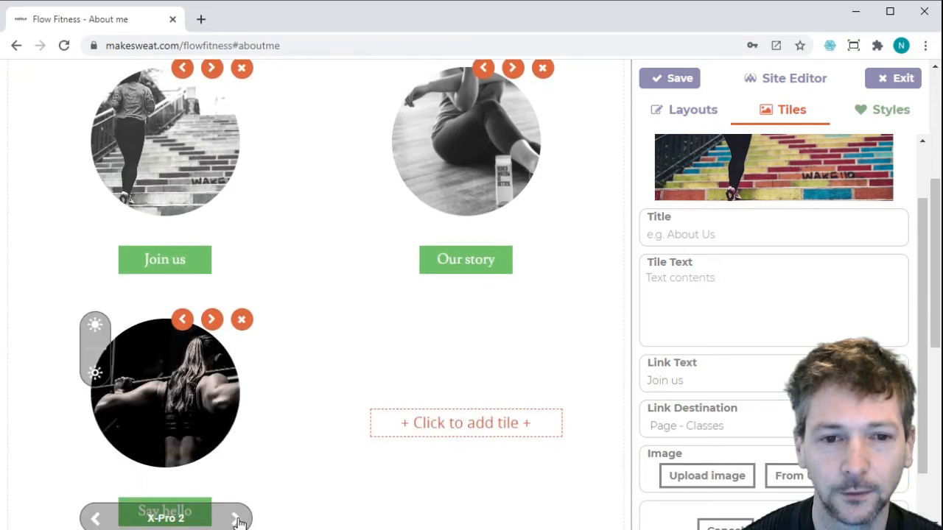
pyautogui.click(236, 519)
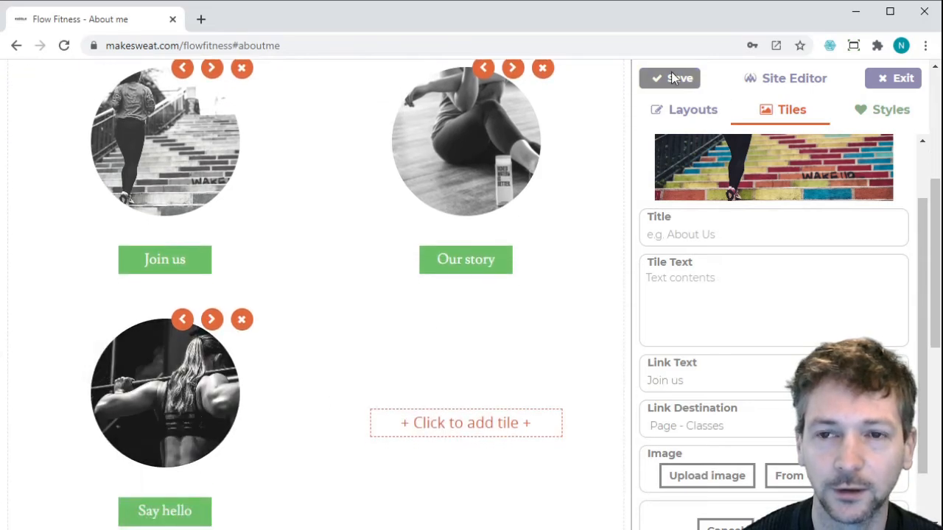
# Exit the editor and scroll up to see About me's three filtered circular tiles side by side.
pyautogui.click(897, 87)
pyautogui.scroll(1, 734, 254)
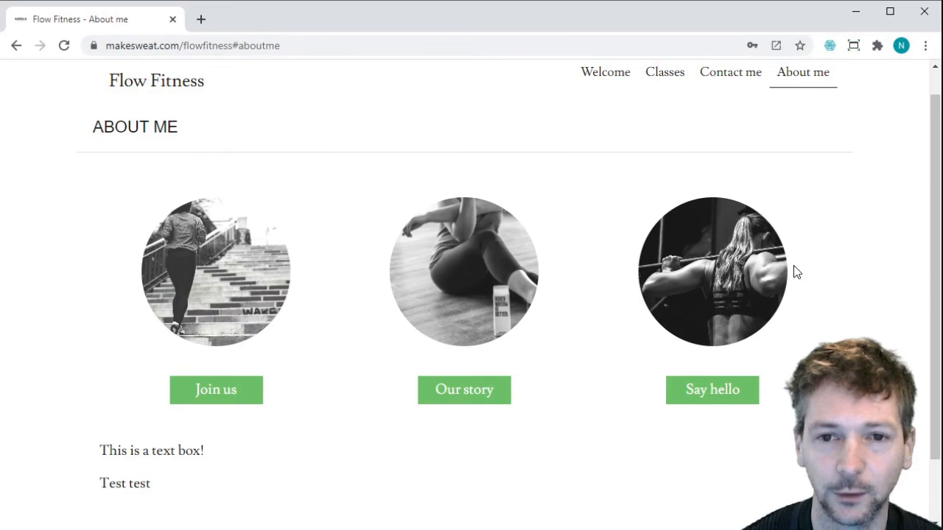
pyautogui.scroll(1, 874, 109)
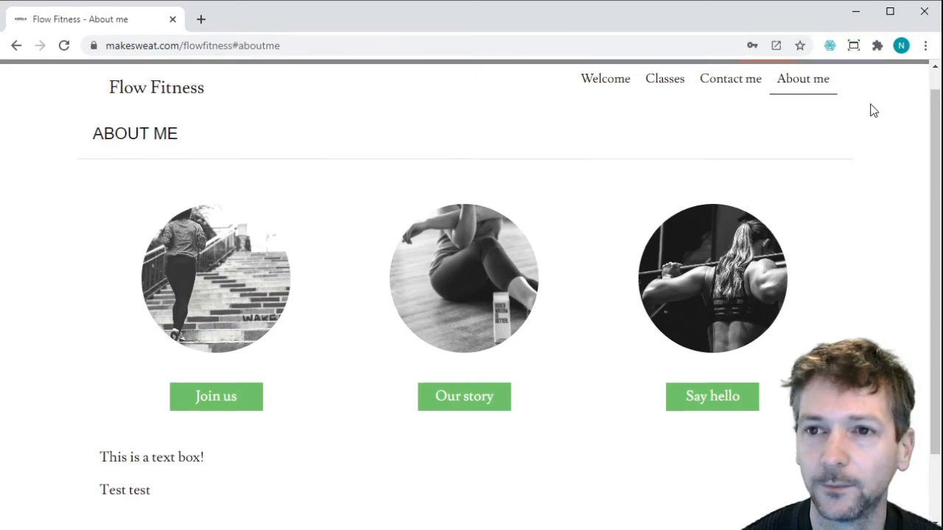
pyautogui.scroll(1, 870, 96)
# Reopen the site editor's Styles colours and set the Highlight colour to a violet shade.
pyautogui.click(863, 76)
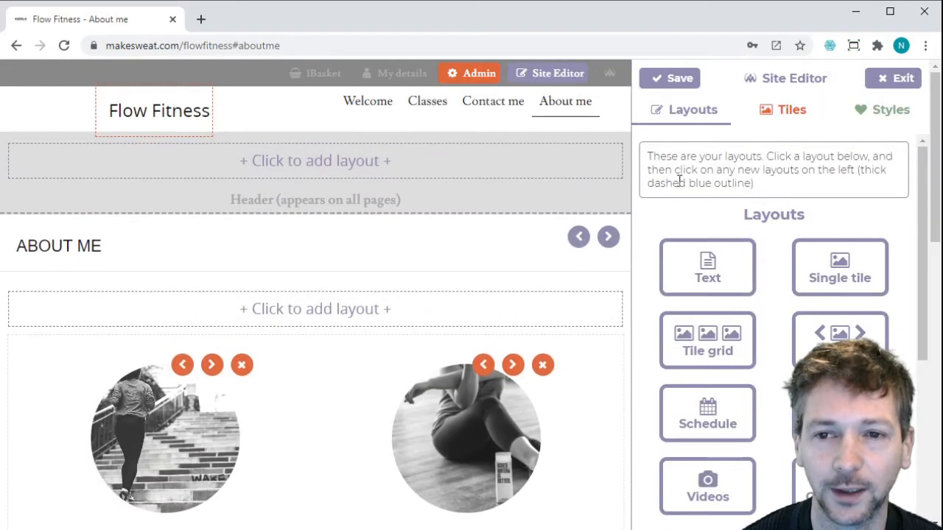
pyautogui.scroll(-1, 476, 282)
pyautogui.scroll(-1, 474, 283)
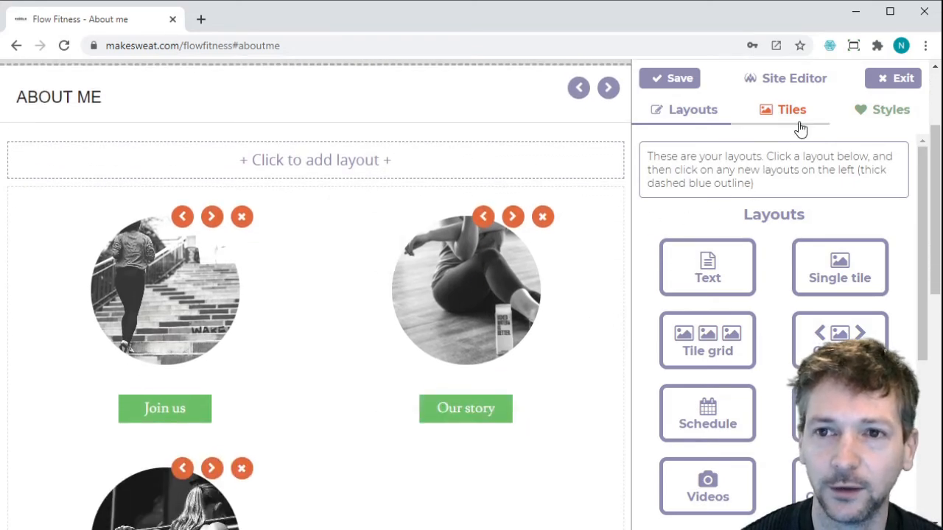
pyautogui.click(874, 118)
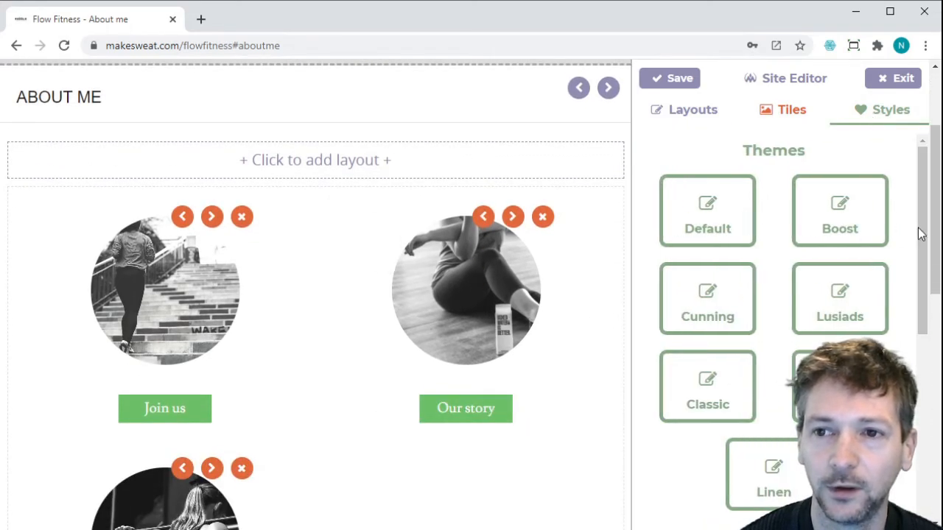
pyautogui.moveTo(918, 227); pyautogui.dragTo(910, 386)
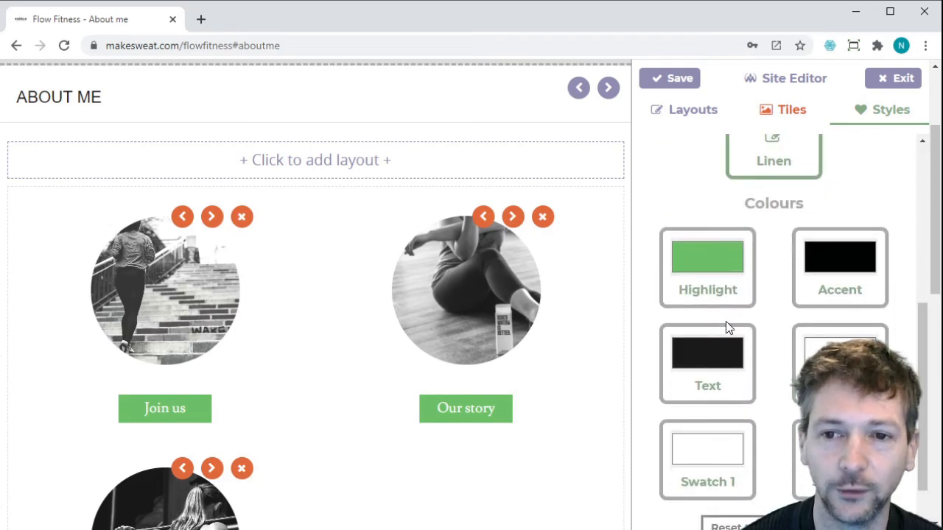
pyautogui.click(754, 398)
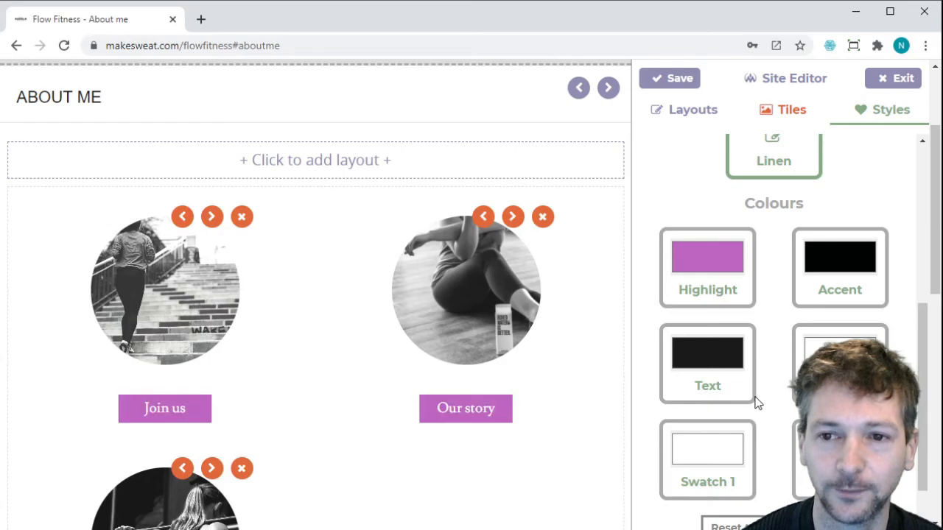
pyautogui.click(768, 395)
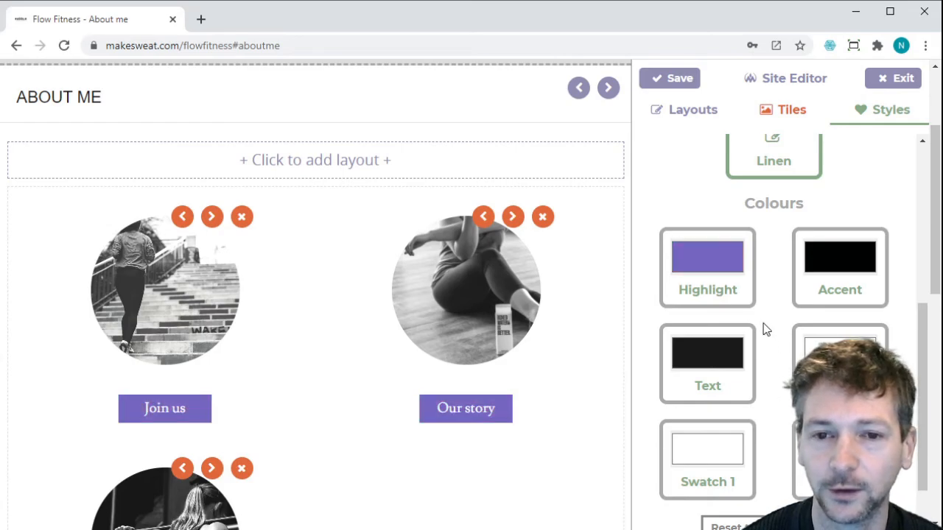
pyautogui.moveTo(764, 323); pyautogui.dragTo(734, 307)
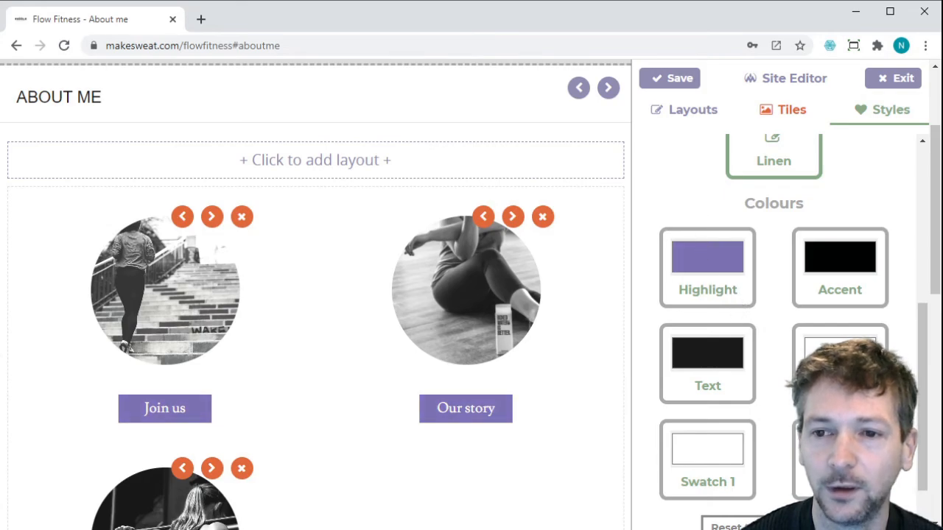
# Change the page background colour to pale grey.
pyautogui.click(840, 354)
pyautogui.click(824, 405)
pyautogui.moveTo(824, 405); pyautogui.dragTo(781, 387)
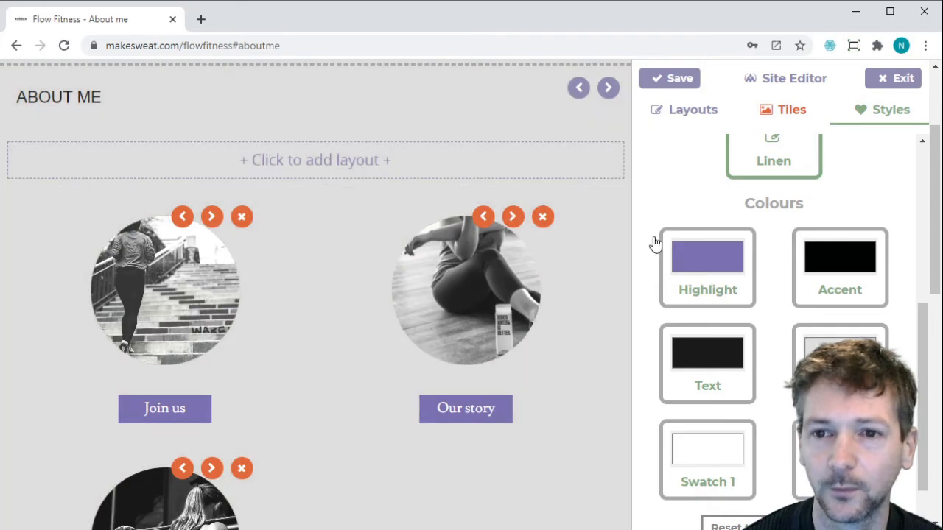
# Try a red text colour, then set the Text colour back to black.
pyautogui.click(715, 363)
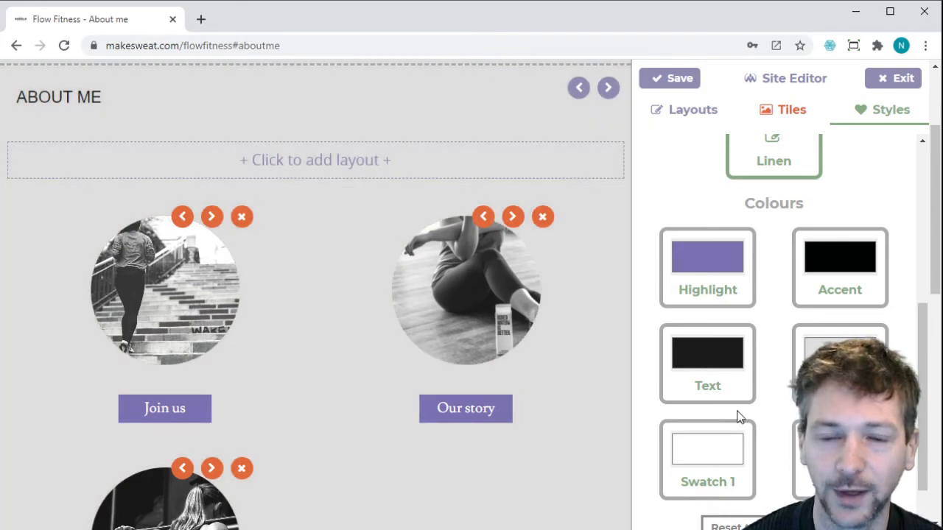
pyautogui.click(792, 409)
pyautogui.moveTo(792, 409); pyautogui.dragTo(812, 393)
pyautogui.scroll(2, 552, 293)
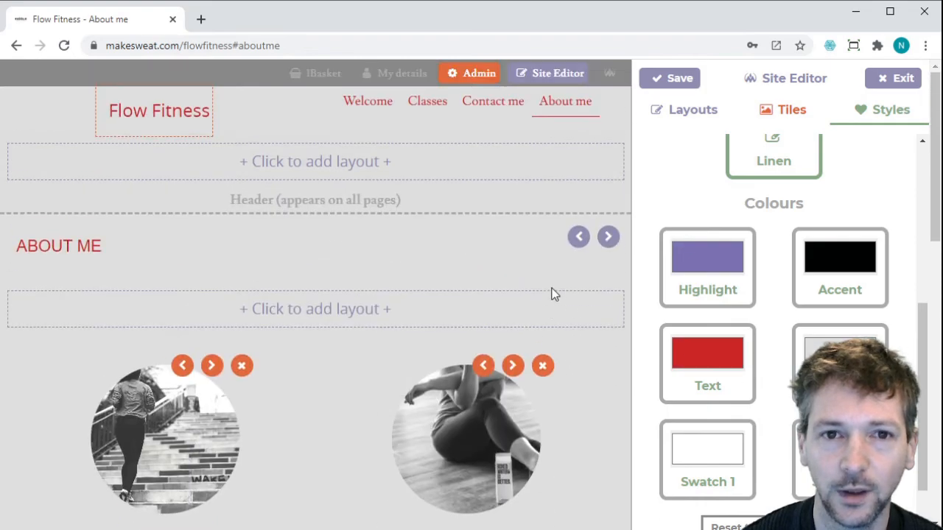
pyautogui.scroll(-3, 552, 292)
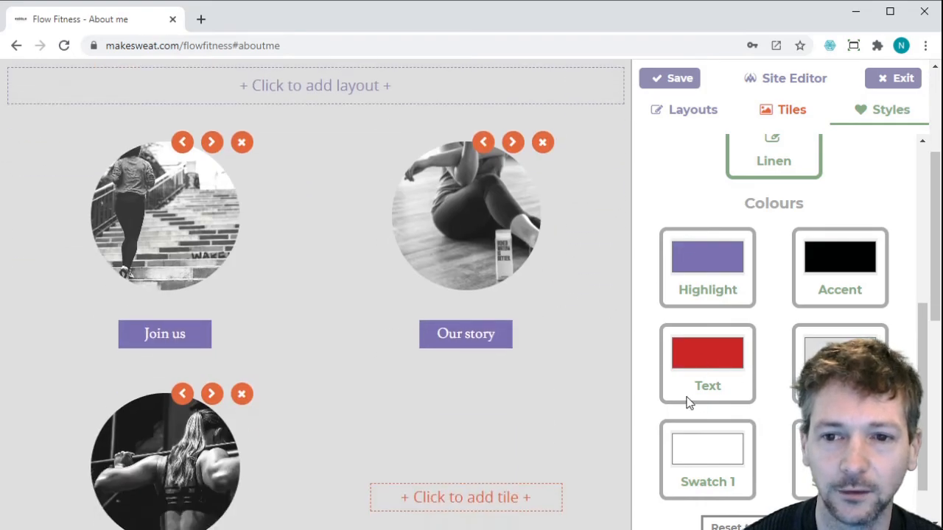
pyautogui.moveTo(680, 405); pyautogui.dragTo(655, 485)
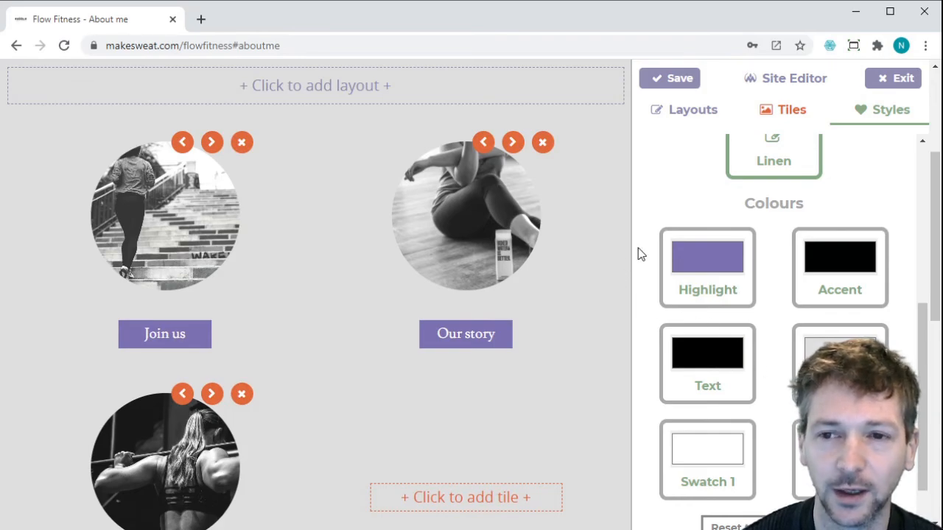
pyautogui.scroll(2, 646, 254)
pyautogui.scroll(3, 646, 254)
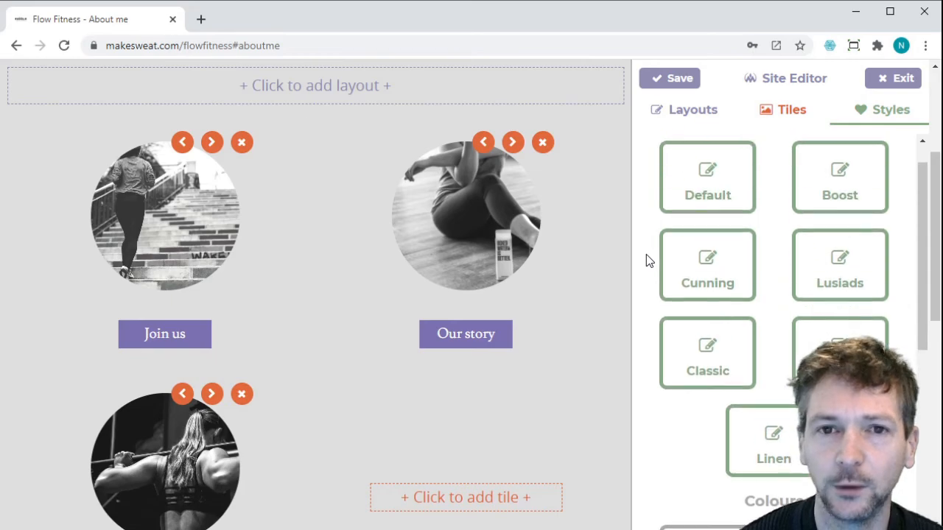
# Preview Linen, Lusiads and other themes, then apply the Classic theme to the site.
pyautogui.scroll(3, 506, 221)
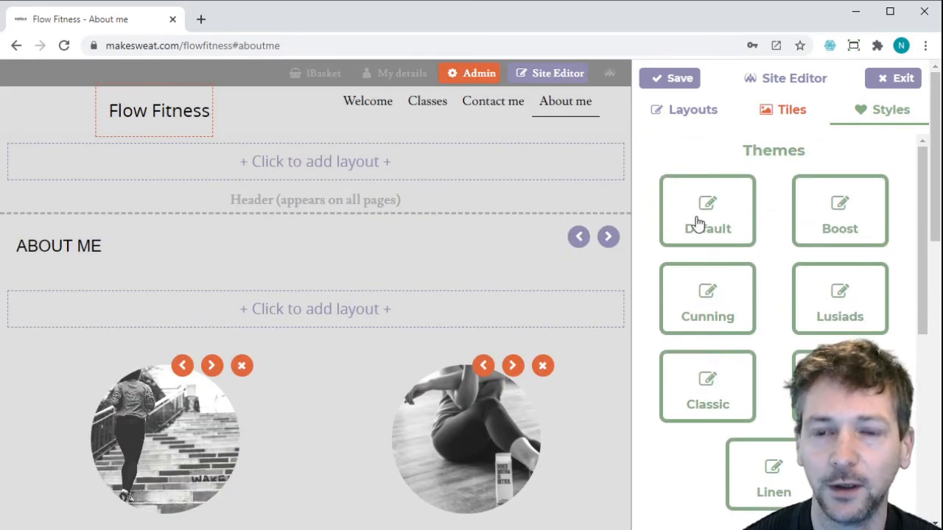
pyautogui.click(783, 490)
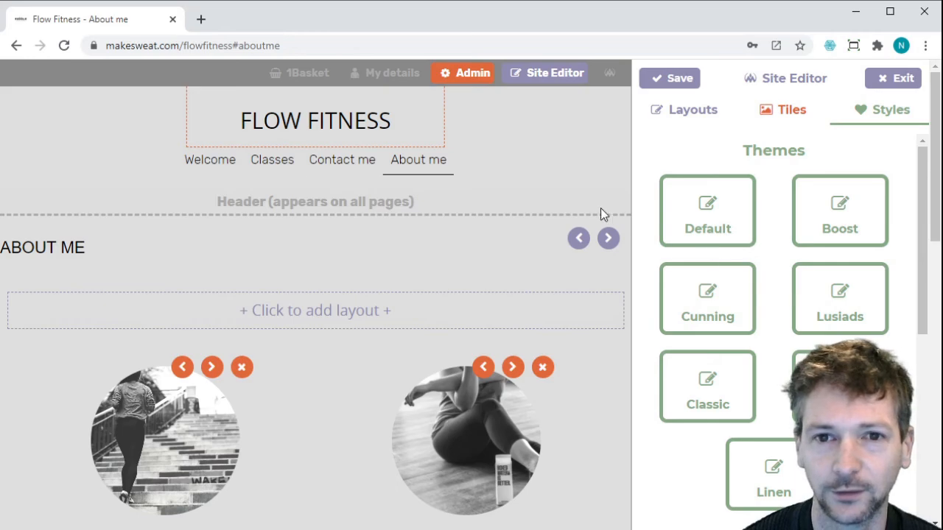
pyautogui.click(831, 316)
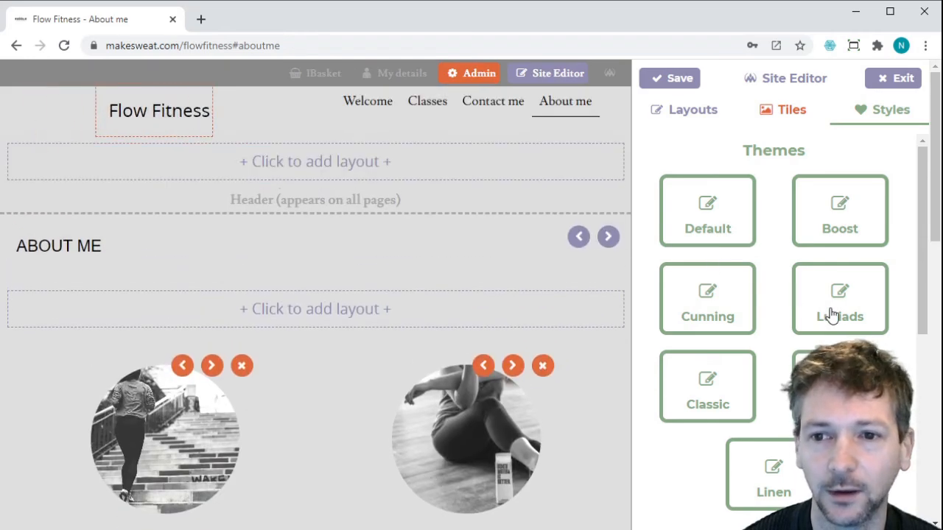
pyautogui.click(822, 351)
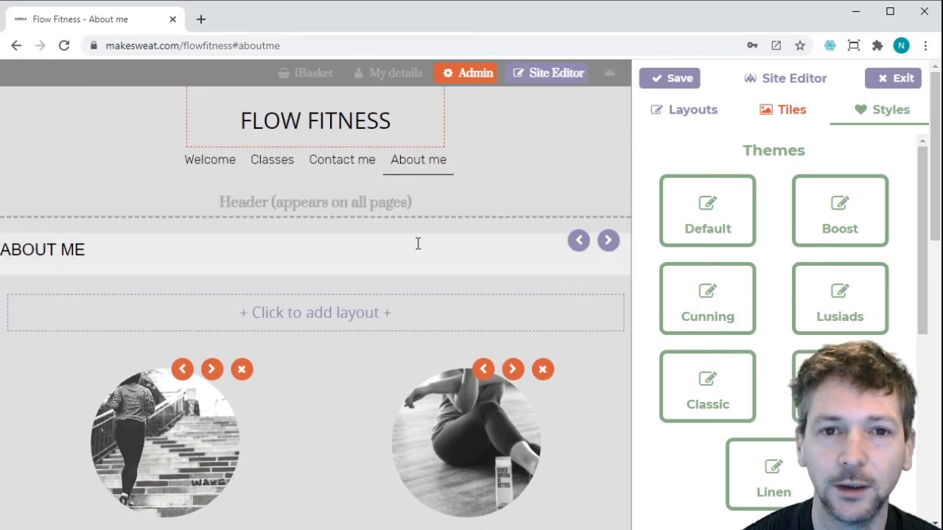
pyautogui.click(740, 402)
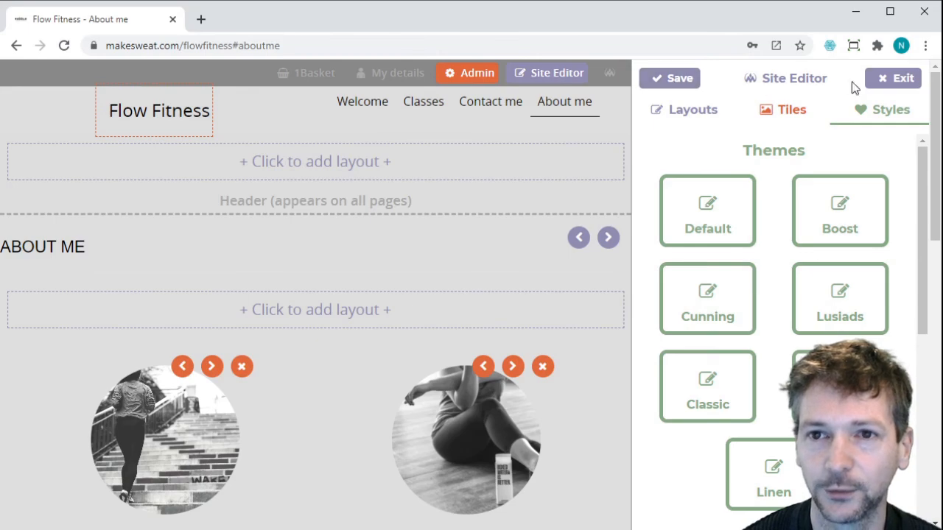
pyautogui.click(891, 82)
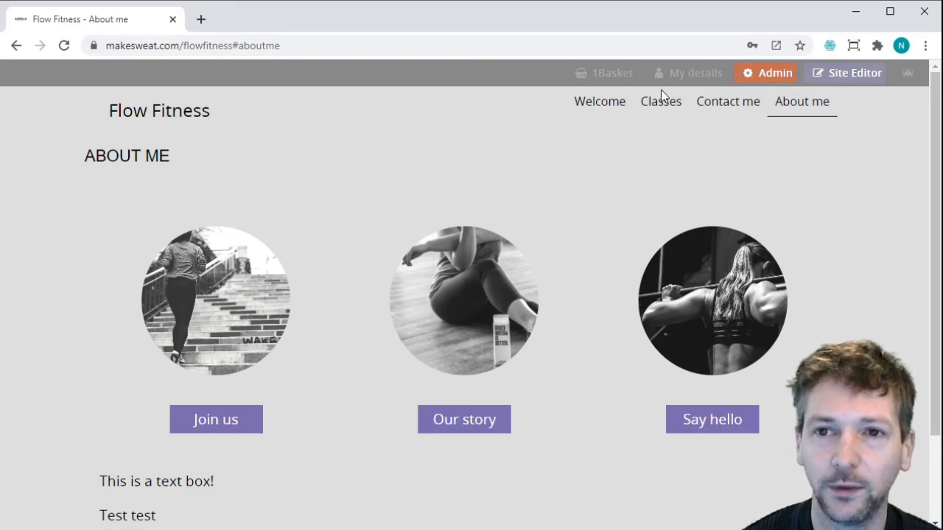
pyautogui.click(855, 74)
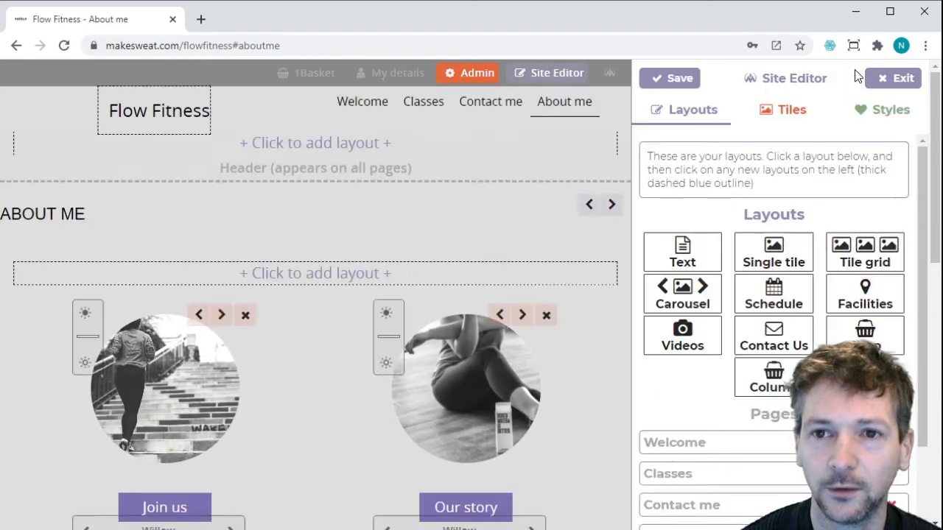
# Go to Classes and scroll through the 7:00am, 9:30am and 12:30pm Fitness Class sessions.
pyautogui.click(418, 103)
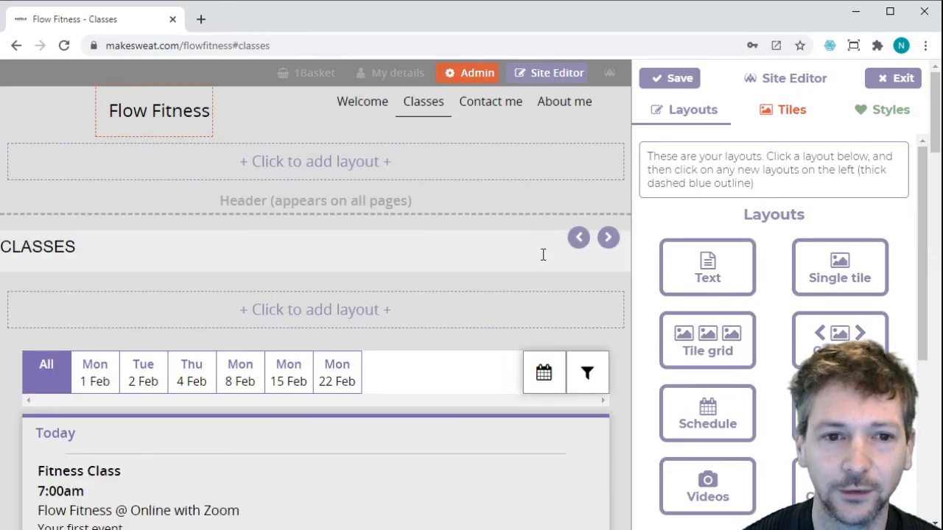
pyautogui.scroll(-15, 543, 255)
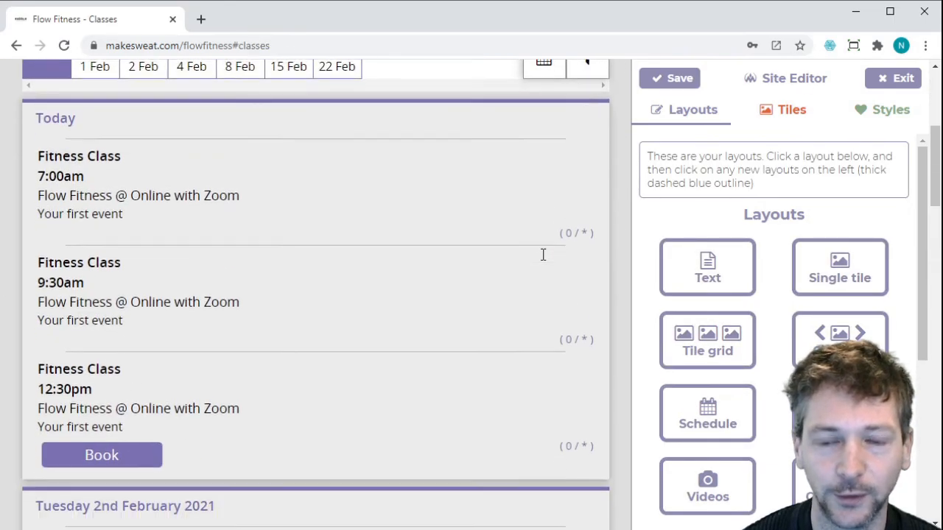
pyautogui.scroll(-2, 548, 286)
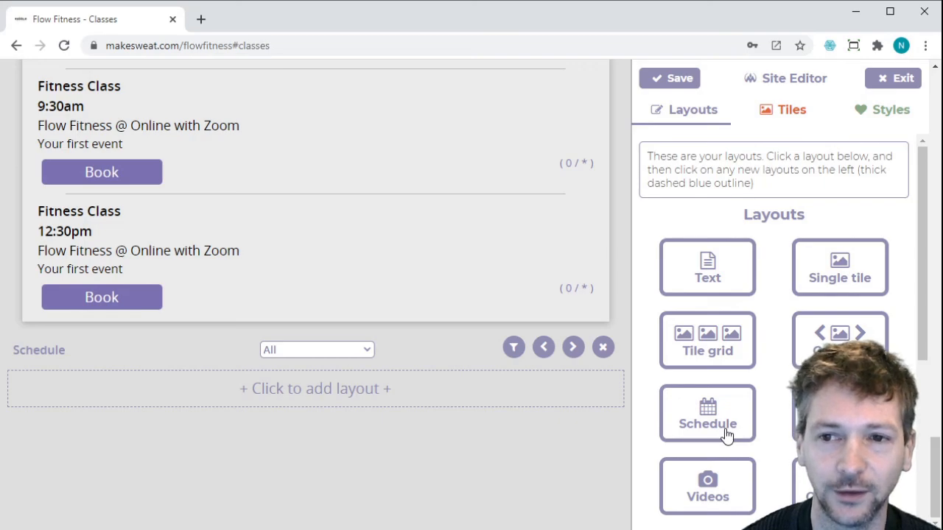
pyautogui.scroll(-1, 775, 335)
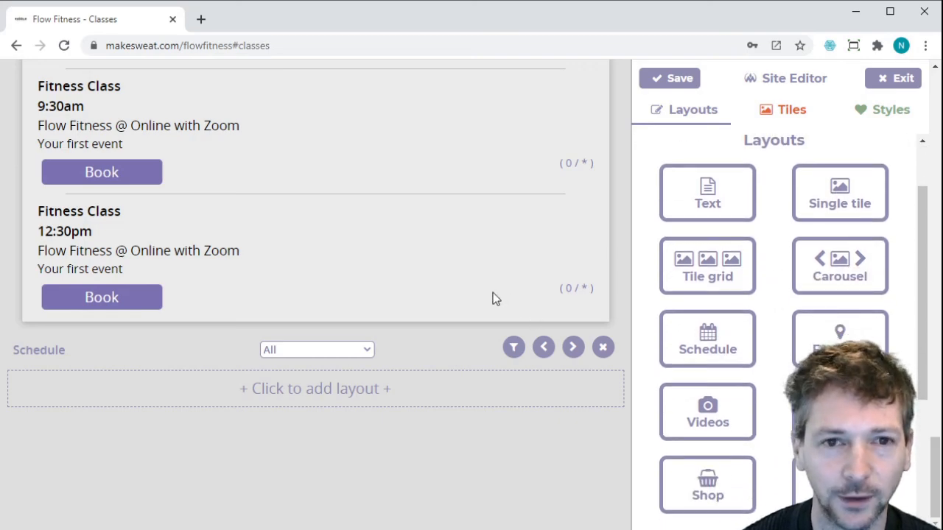
pyautogui.scroll(10, 493, 298)
pyautogui.scroll(2, 493, 297)
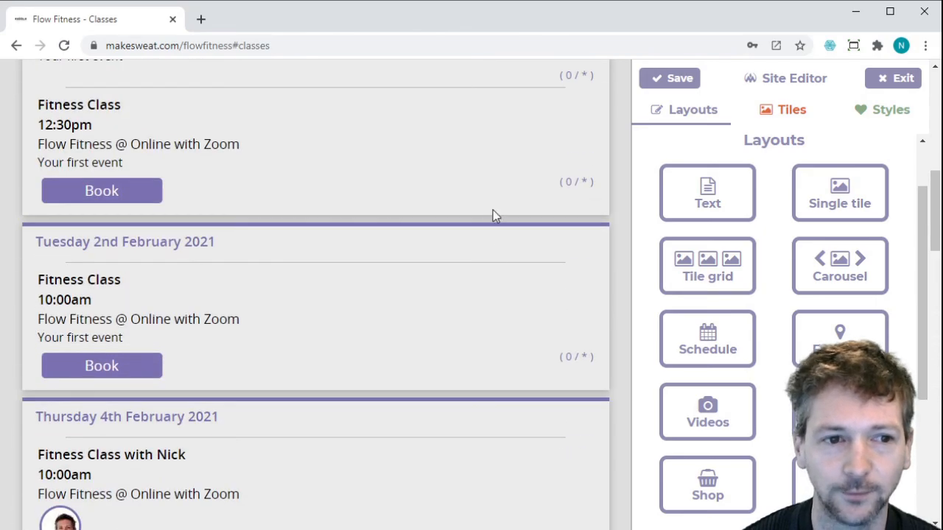